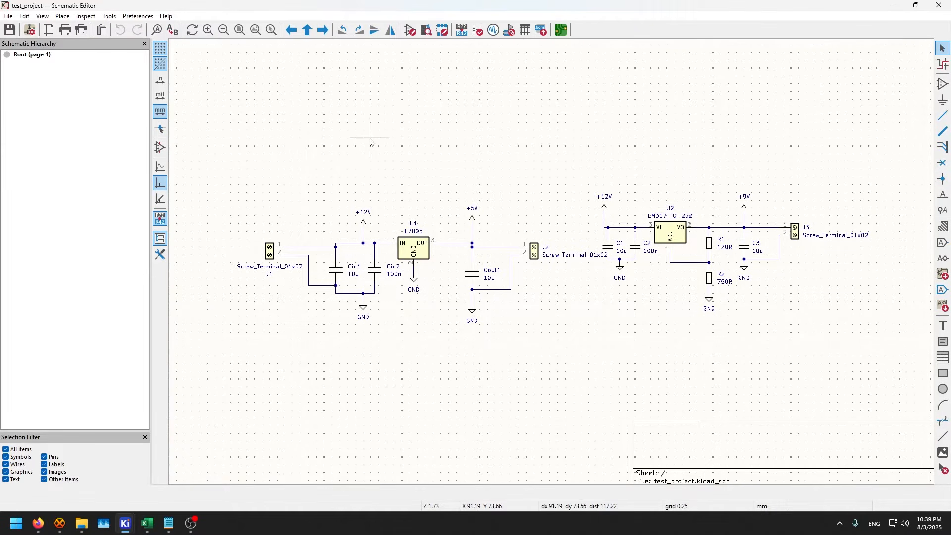
{"action": "left_click_drag", "start_coordinate": [224, 106], "coordinate": [853, 387]}
{"action": "left_click_drag", "start_coordinate": [873, 94], "coordinate": [222, 391]}
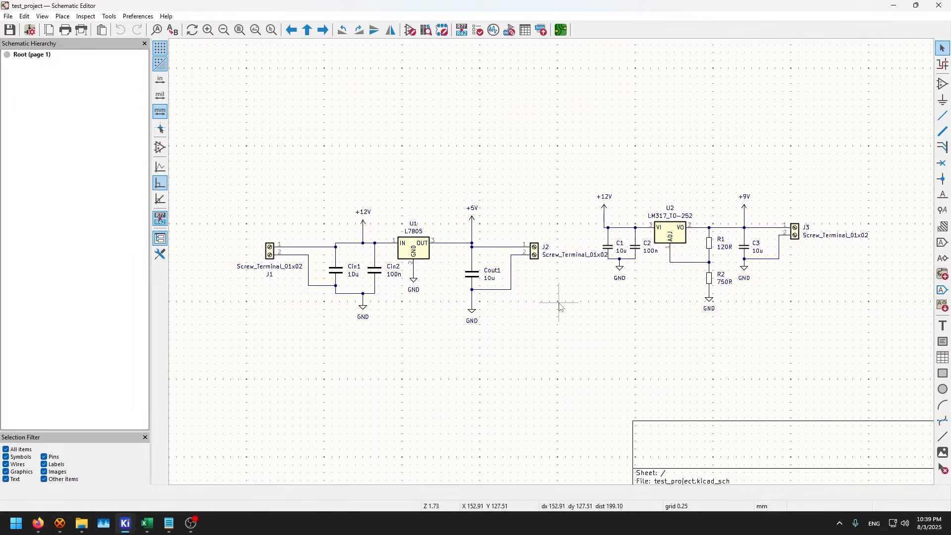
{"action": "middle_click_drag", "start_coordinate": [558, 303], "coordinate": [546, 291]}
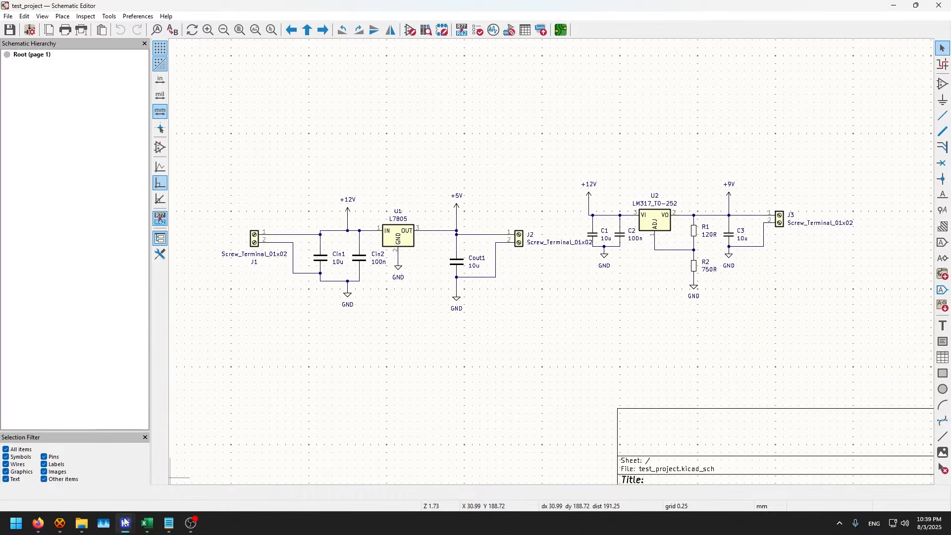
Switch to the board layout, open its 3D view and tilt the board to a low front angle
{"action": "mouse_move", "coordinate": [125, 521]}
{"action": "left_click", "coordinate": [260, 468]}
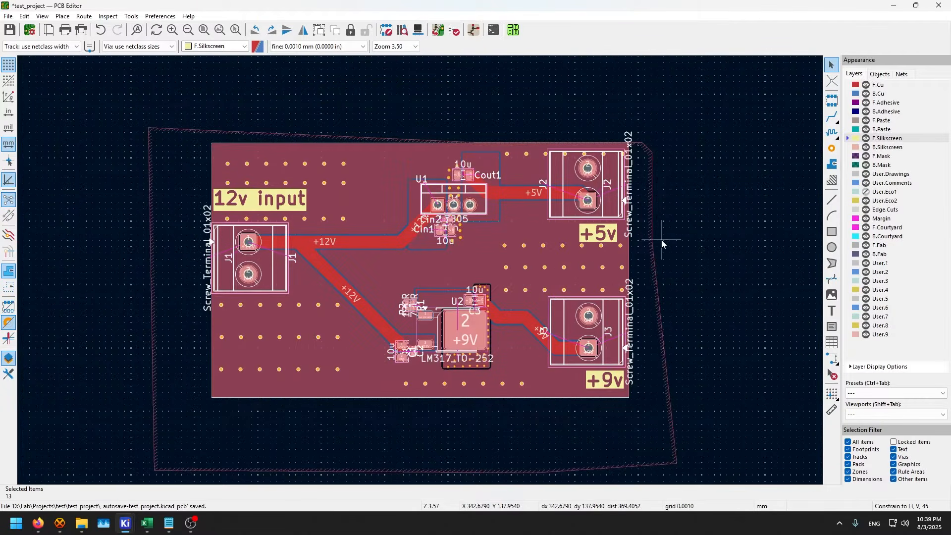
{"action": "key", "text": "alt+3"}
{"action": "left_click_drag", "start_coordinate": [407, 416], "coordinate": [415, 306]}
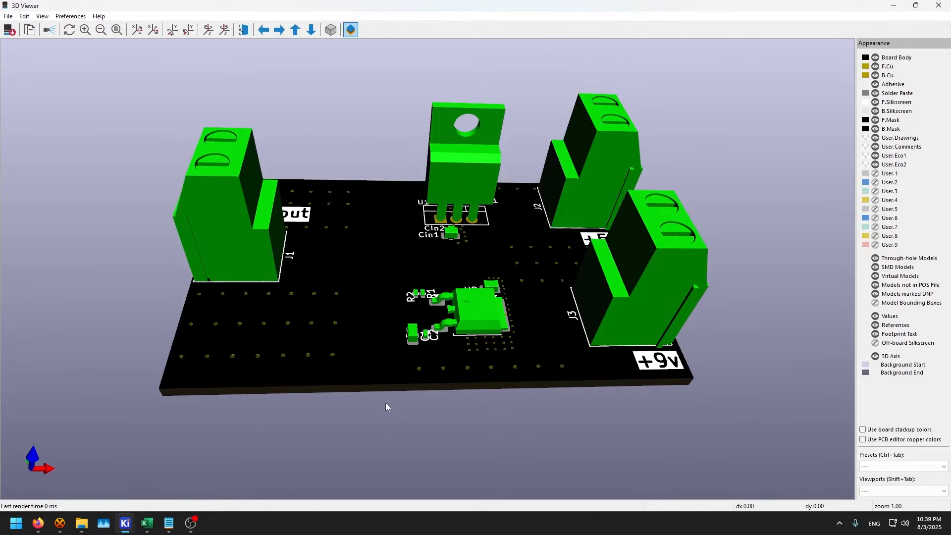
Revisit the schematic and board layout, and examine the assembled board's components in the 3D view
{"action": "mouse_move", "coordinate": [125, 522]}
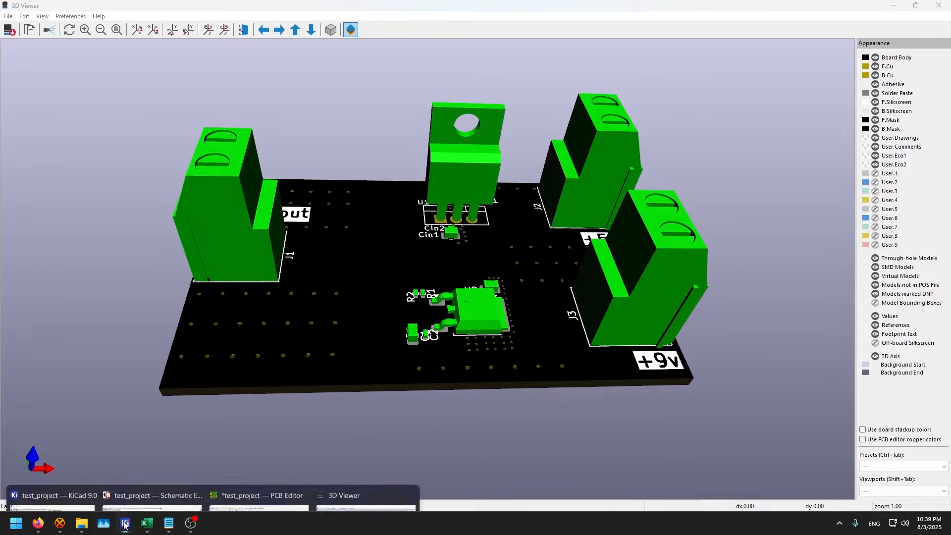
{"action": "left_click", "coordinate": [151, 467]}
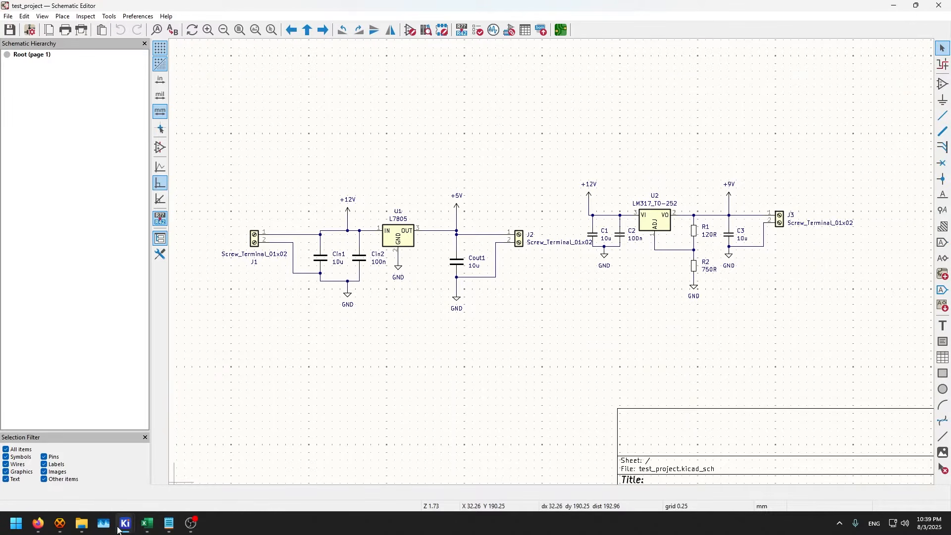
{"action": "left_click", "coordinate": [259, 470]}
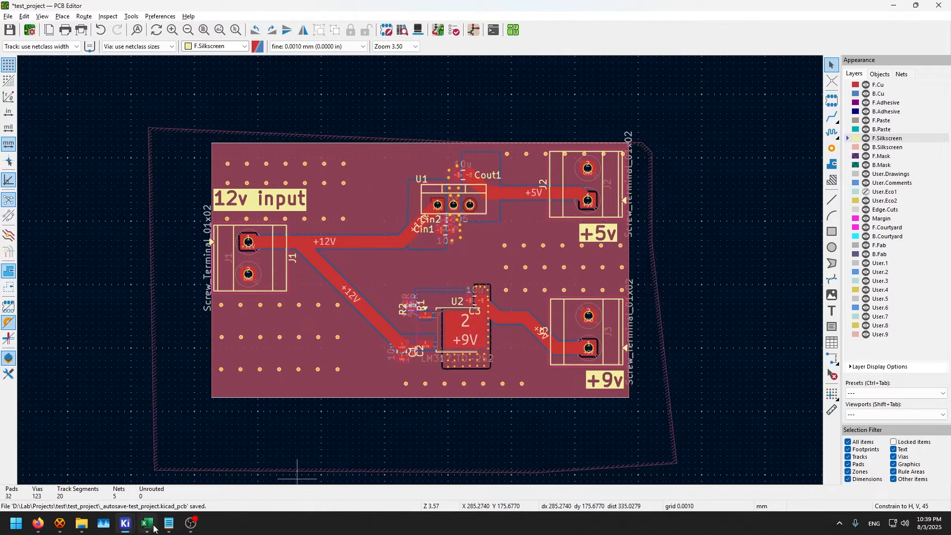
{"action": "left_click", "coordinate": [361, 470]}
{"action": "left_click_drag", "start_coordinate": [483, 384], "coordinate": [357, 186]}
{"action": "scroll", "coordinate": [449, 336], "scroll_direction": "down", "scroll_amount": 2}
{"action": "scroll", "coordinate": [323, 215], "scroll_direction": "up", "scroll_amount": 1}
{"action": "scroll", "coordinate": [361, 305], "scroll_direction": "up", "scroll_amount": 1}
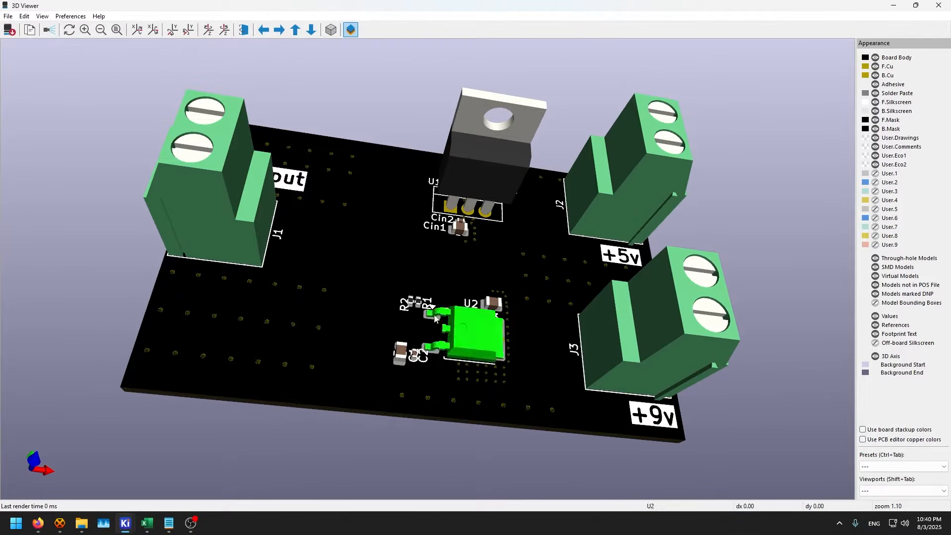
Return to the schematic, open regulator U1's symbol properties and inspect its Part number field
{"action": "mouse_move", "coordinate": [136, 525]}
{"action": "left_click", "coordinate": [155, 473]}
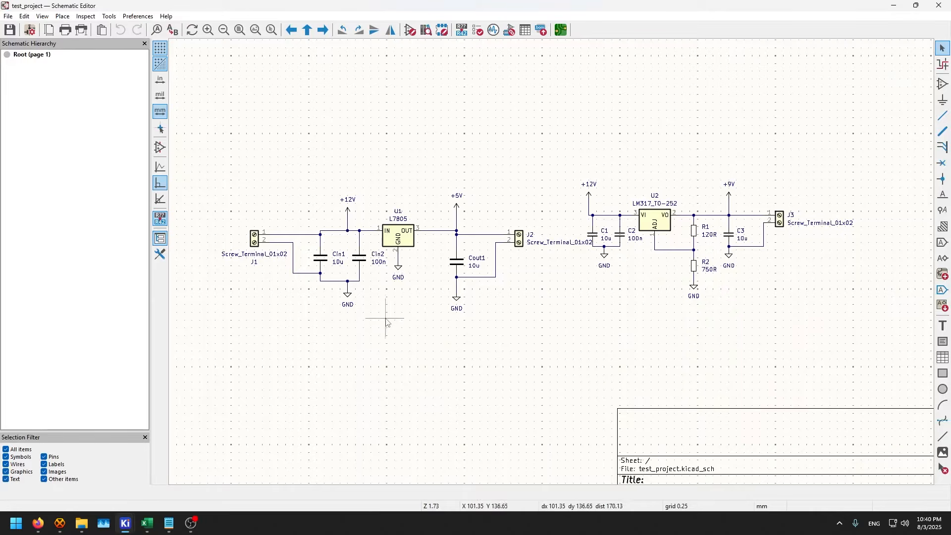
{"action": "scroll", "coordinate": [571, 267], "scroll_direction": "up", "scroll_amount": 5}
{"action": "double_click", "coordinate": [570, 266]}
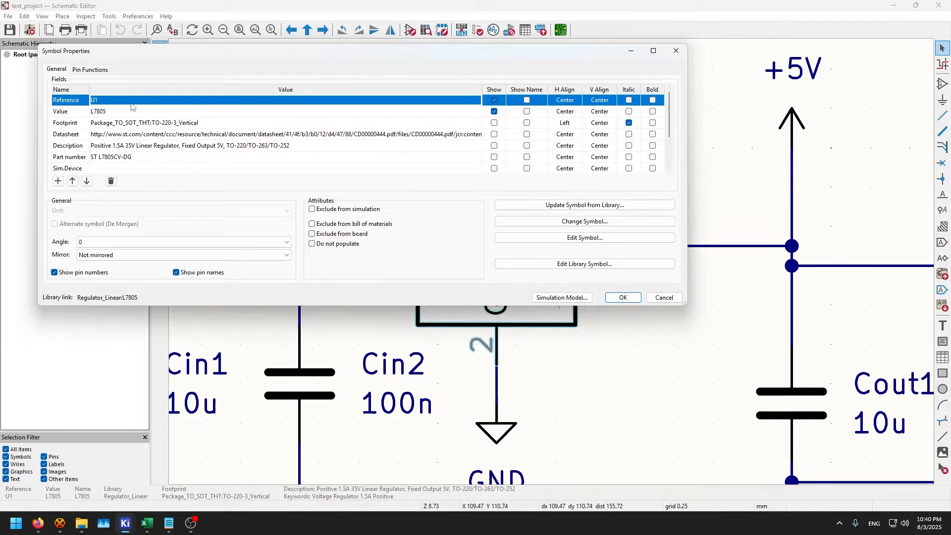
{"action": "left_click_drag", "start_coordinate": [179, 55], "coordinate": [243, 95]}
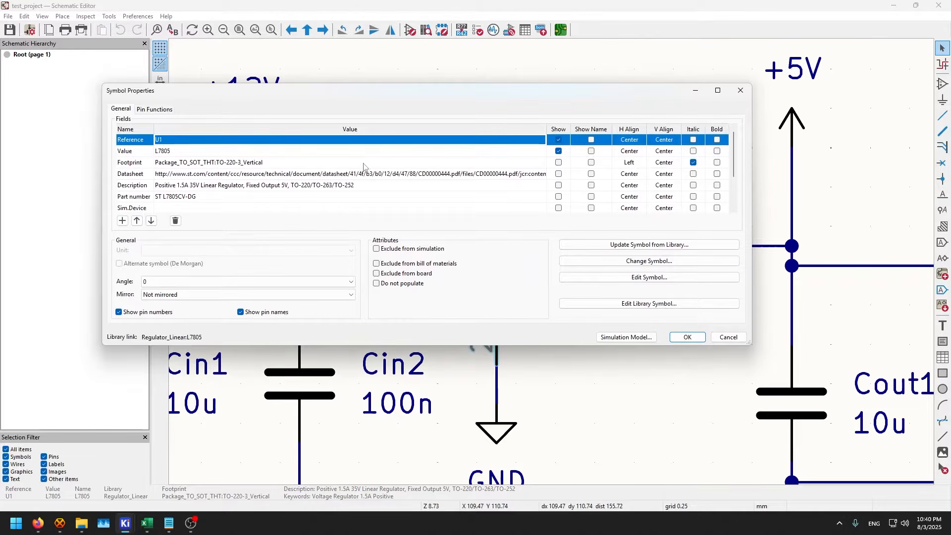
{"action": "scroll", "coordinate": [172, 194], "scroll_direction": "down", "scroll_amount": 1}
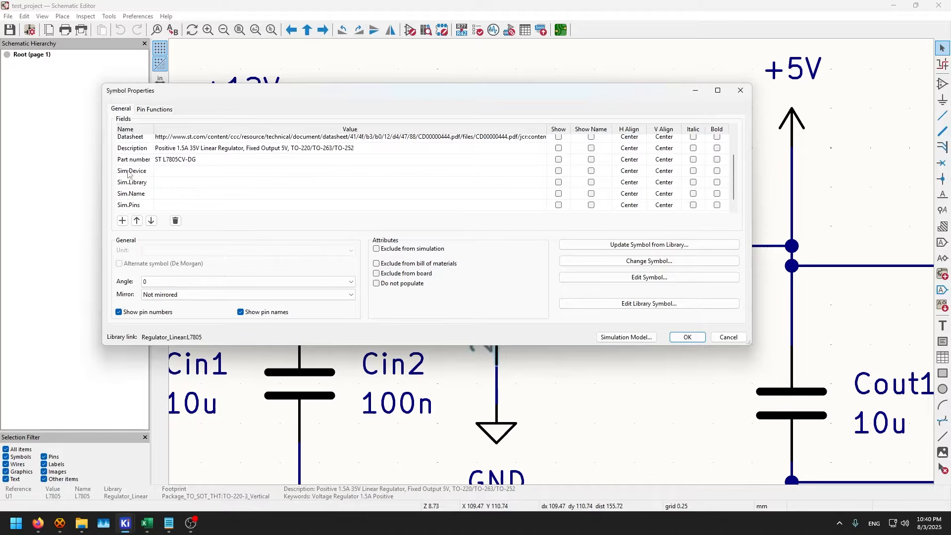
{"action": "left_click", "coordinate": [155, 159]}
{"action": "left_click", "coordinate": [156, 159]}
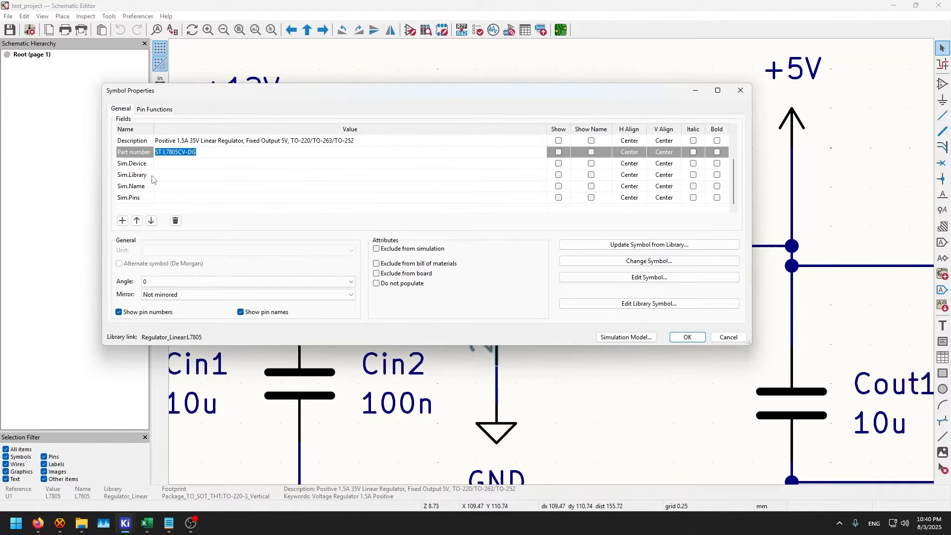
Review the Value and Reference fields in U1's symbol properties
{"action": "scroll", "coordinate": [155, 182], "scroll_direction": "up", "scroll_amount": 1}
{"action": "double_click", "coordinate": [181, 151]}
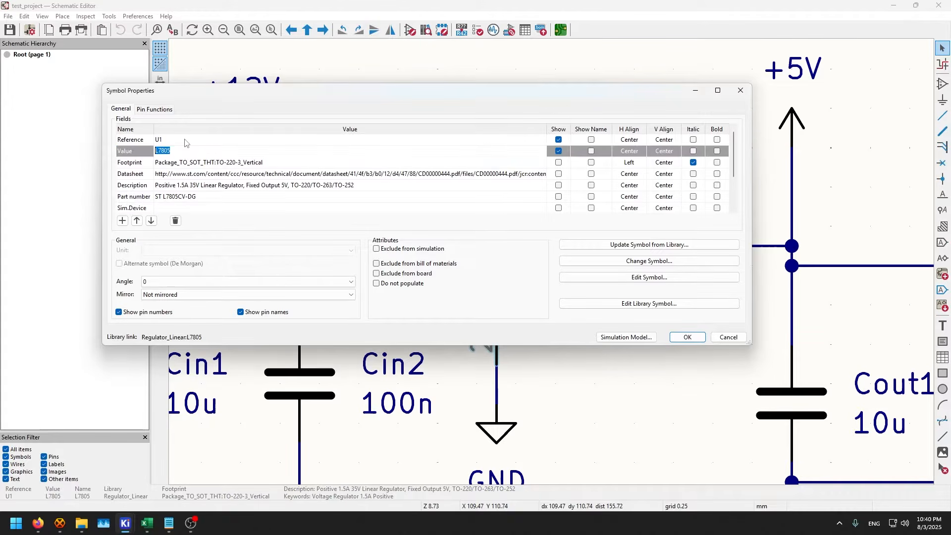
{"action": "double_click", "coordinate": [184, 139]}
Try adding a custom field named Digikey P/N to U1's symbol properties, and discard the edit
{"action": "scroll", "coordinate": [198, 188], "scroll_direction": "down", "scroll_amount": 2}
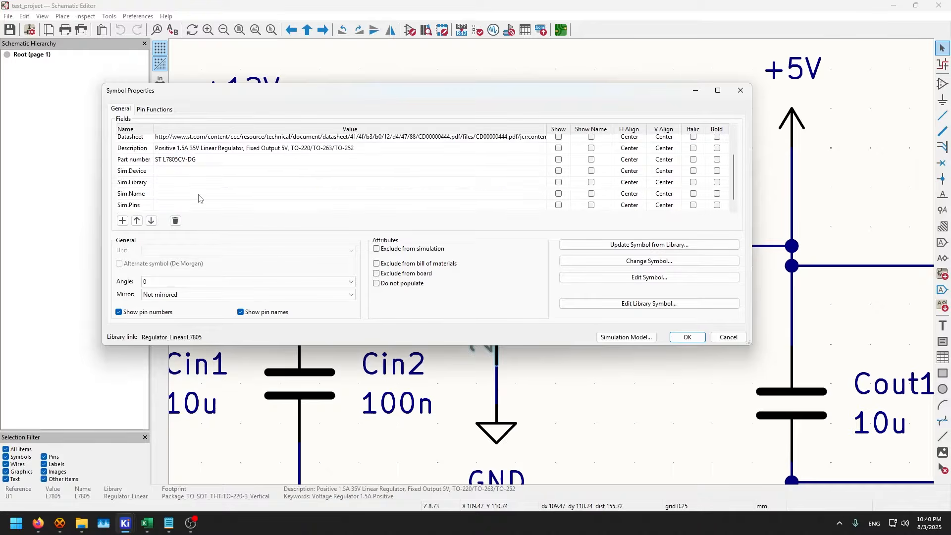
{"action": "left_click", "coordinate": [124, 220]}
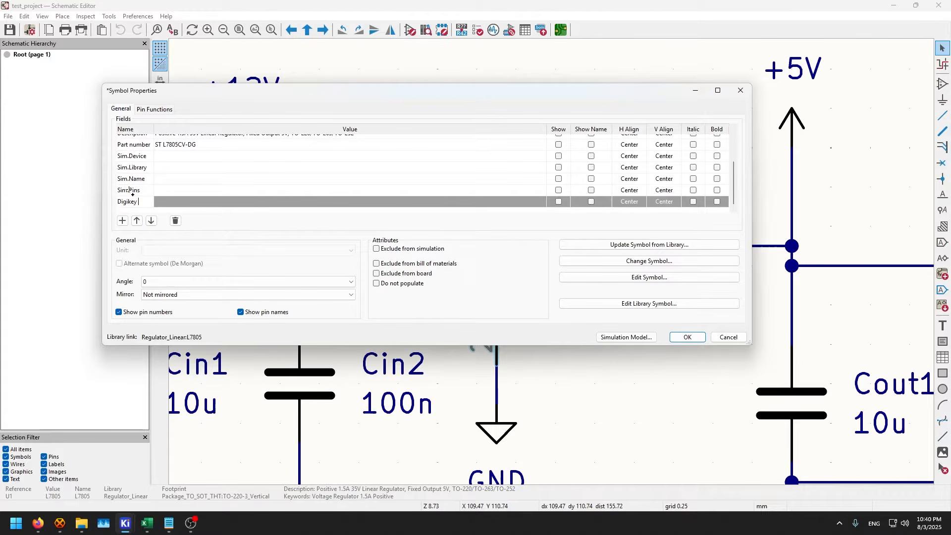
{"action": "key", "text": "Return"}
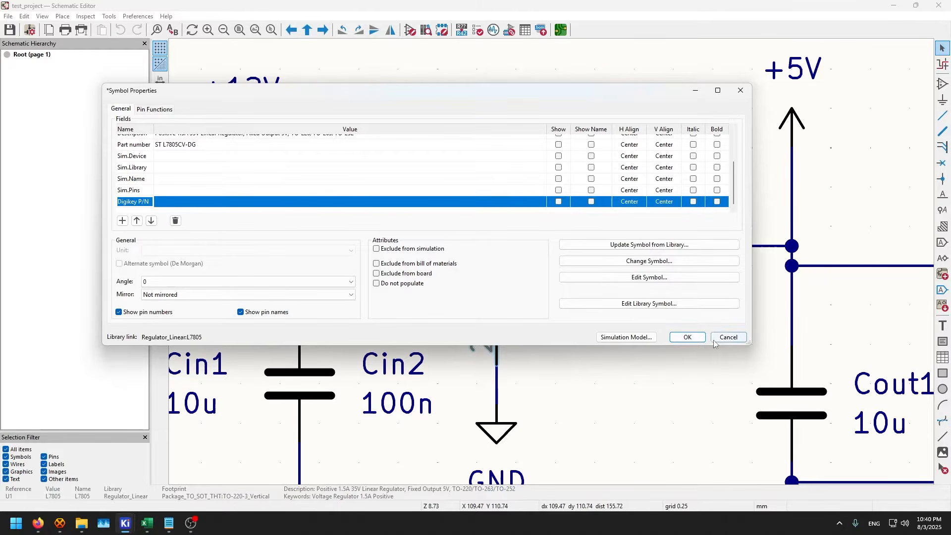
{"action": "left_click", "coordinate": [732, 335]}
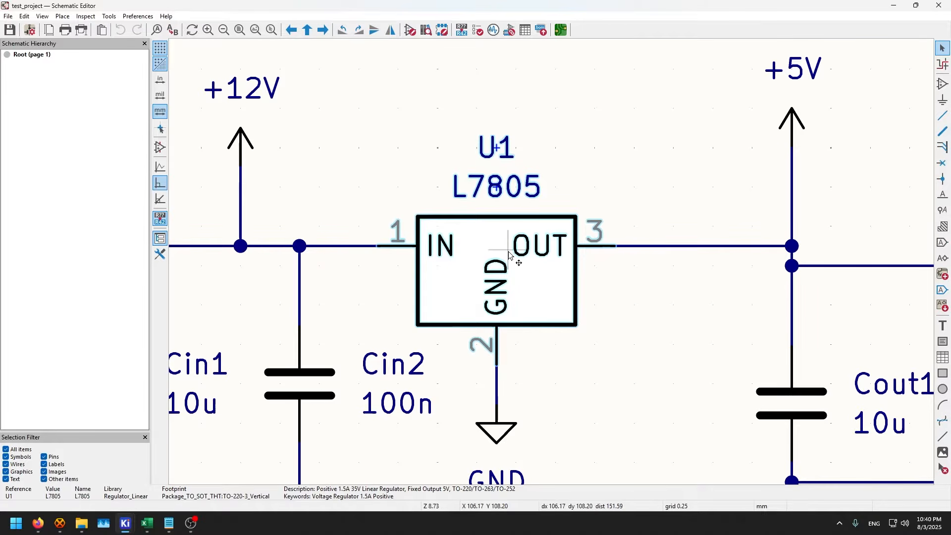
Inspect the Part number field in capacitor Cin2's symbol properties and close them without changes
{"action": "scroll", "coordinate": [558, 327], "scroll_direction": "down", "scroll_amount": 3}
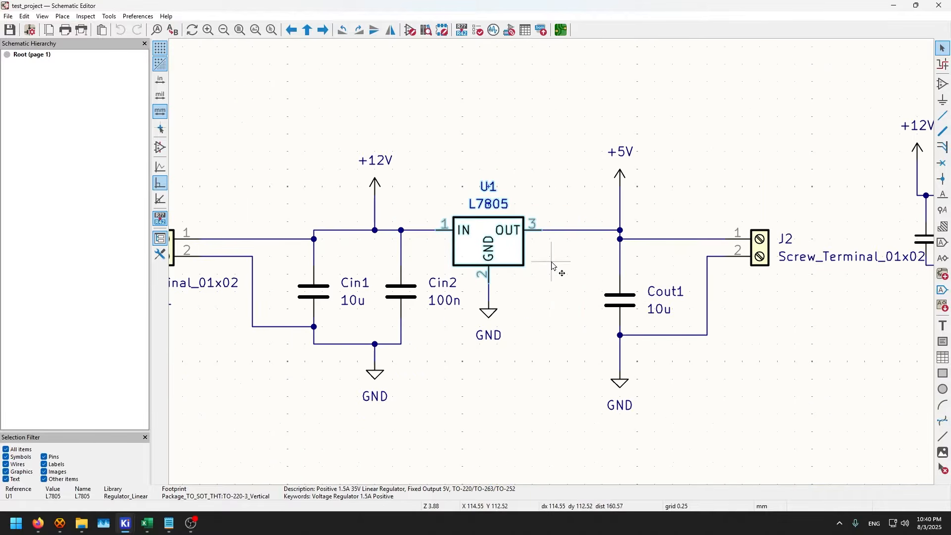
{"action": "double_click", "coordinate": [407, 296]}
{"action": "scroll", "coordinate": [208, 179], "scroll_direction": "down", "scroll_amount": 1}
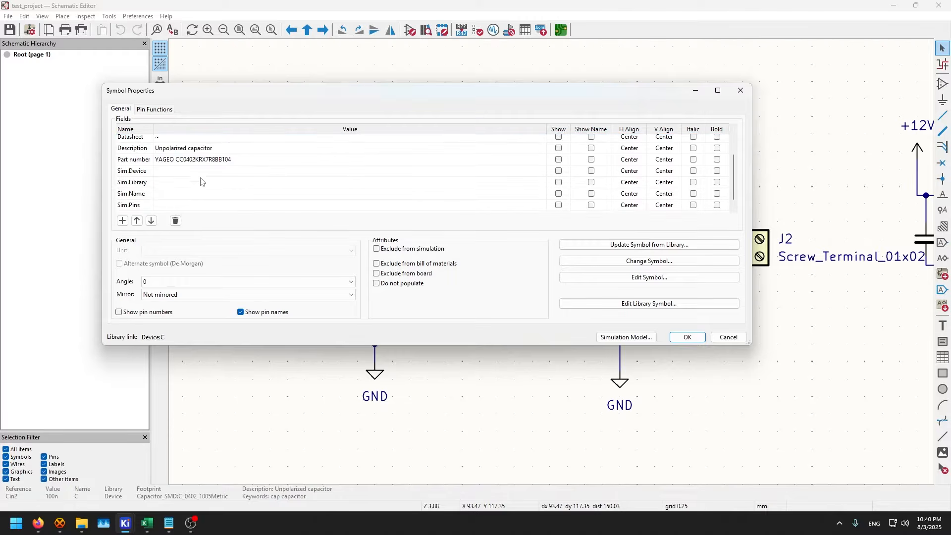
{"action": "left_click", "coordinate": [173, 159]}
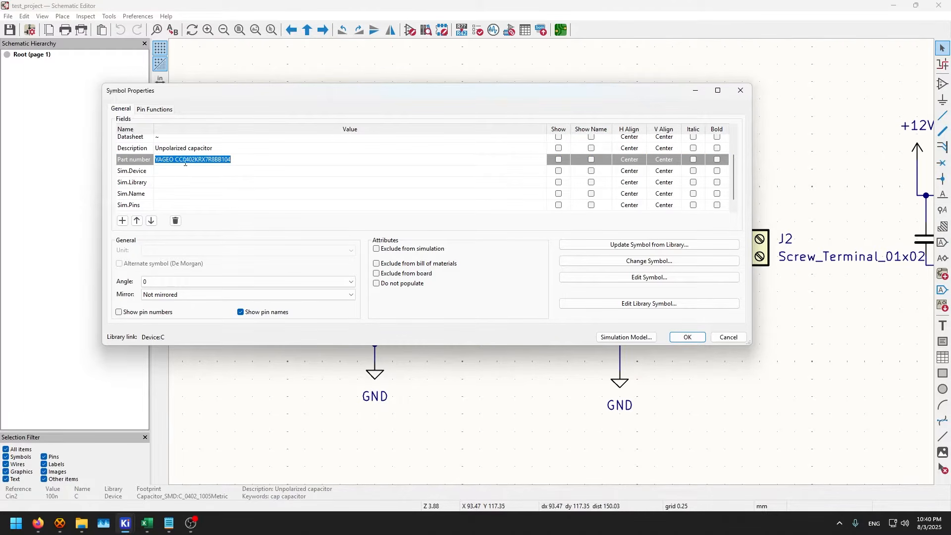
{"action": "left_click_drag", "start_coordinate": [178, 160], "coordinate": [255, 162]}
{"action": "left_click", "coordinate": [199, 159]}
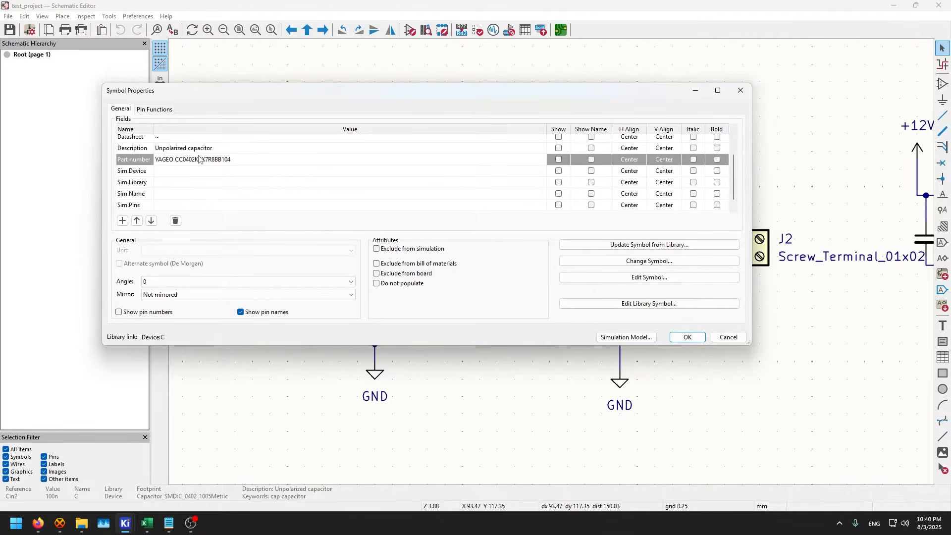
{"action": "left_click", "coordinate": [728, 336]}
Review the fields in screw terminal J2's symbol properties, close them and deselect the symbol
{"action": "double_click", "coordinate": [780, 250]}
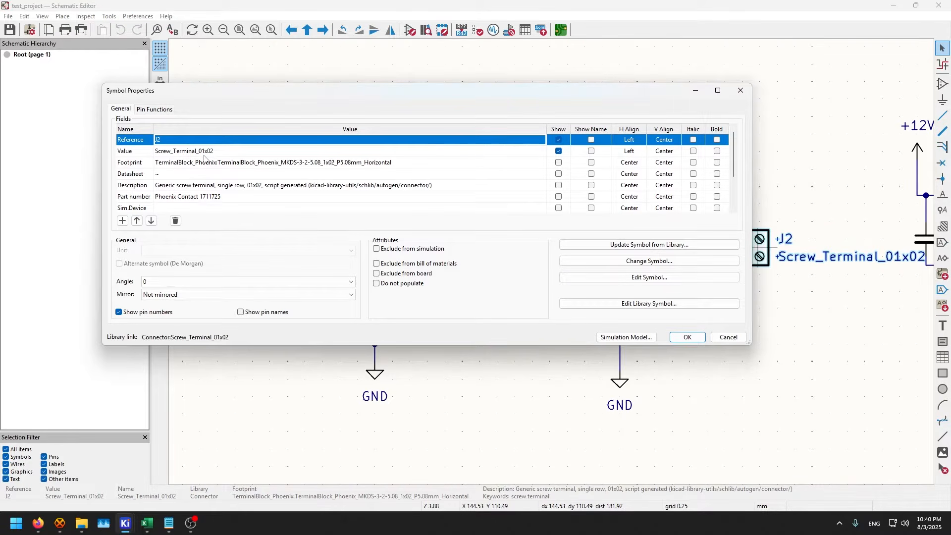
{"action": "scroll", "coordinate": [205, 158], "scroll_direction": "down", "scroll_amount": 3}
{"action": "key", "text": "Escape"}
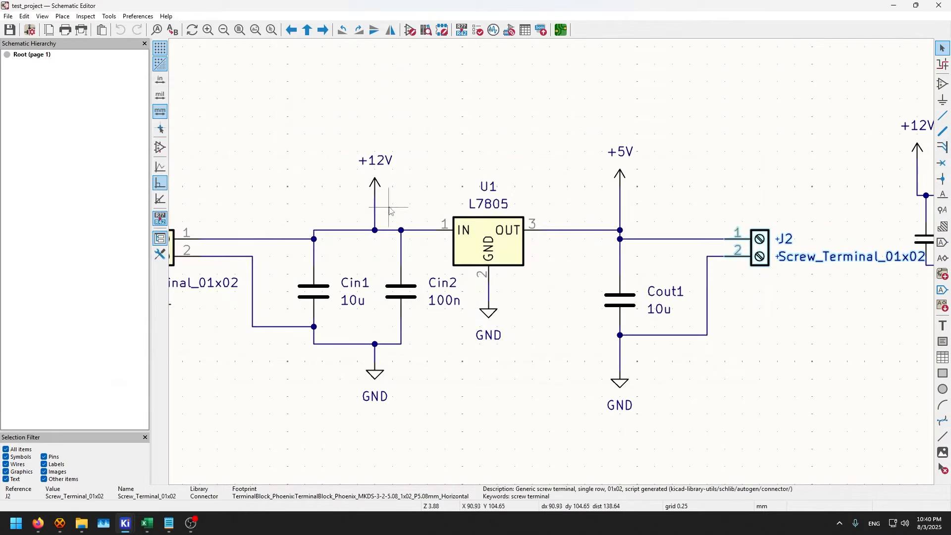
{"action": "left_click", "coordinate": [461, 398]}
Switch to the board layout, clear the selection and save the board
{"action": "left_click", "coordinate": [125, 521]}
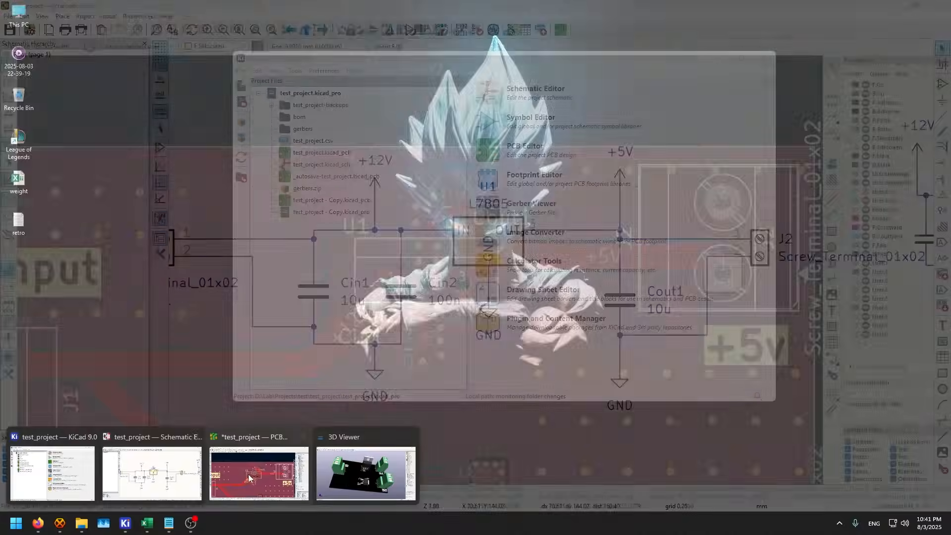
{"action": "left_click", "coordinate": [249, 473]}
{"action": "scroll", "coordinate": [230, 312], "scroll_direction": "down", "scroll_amount": 3}
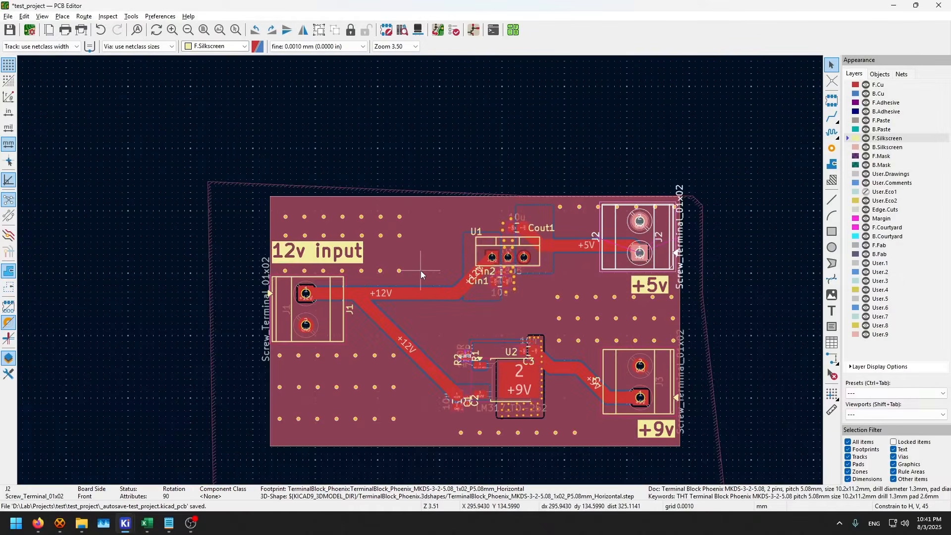
{"action": "middle_click_drag", "start_coordinate": [421, 271], "coordinate": [401, 190]}
{"action": "left_click", "coordinate": [139, 139]}
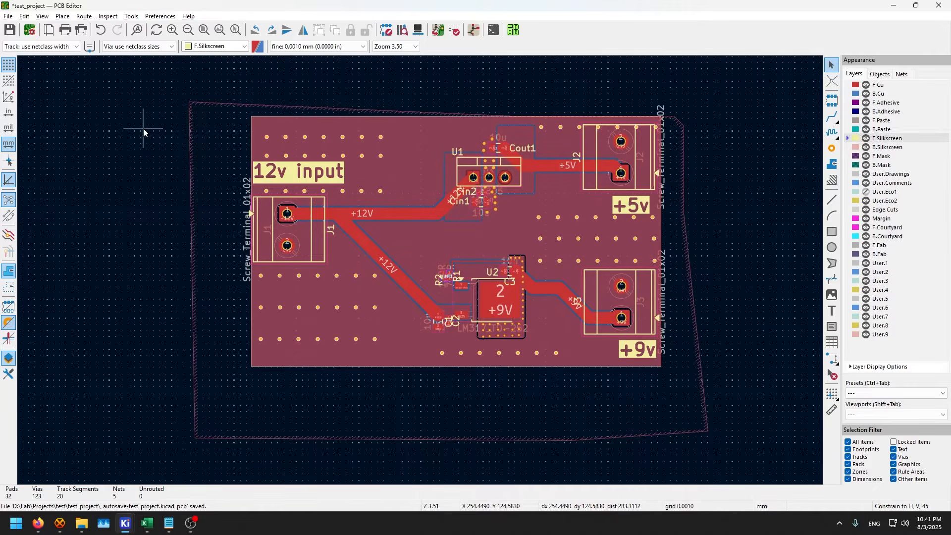
{"action": "key", "text": "ctrl+s"}
Open the Gerber plot settings for the board and review the output directory and included layers
{"action": "left_click", "coordinate": [9, 16]}
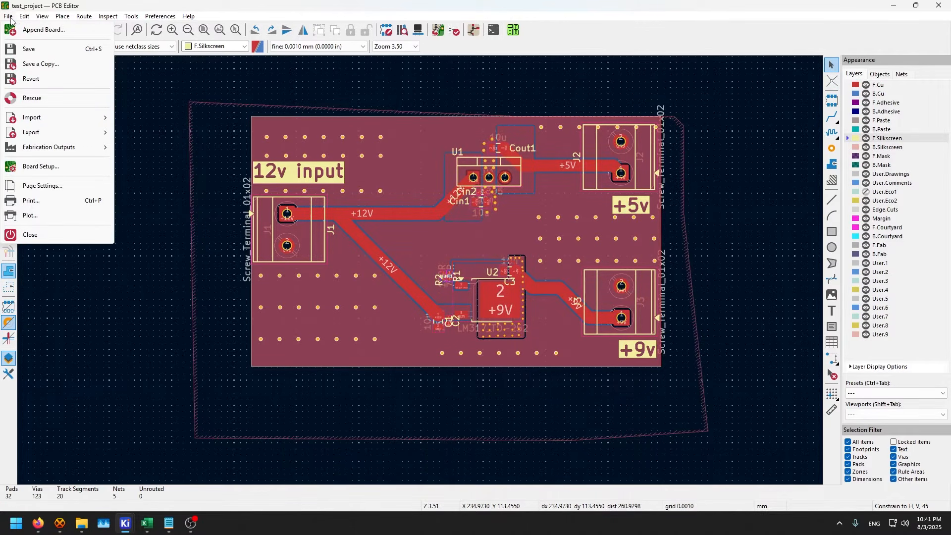
{"action": "mouse_move", "coordinate": [64, 147]}
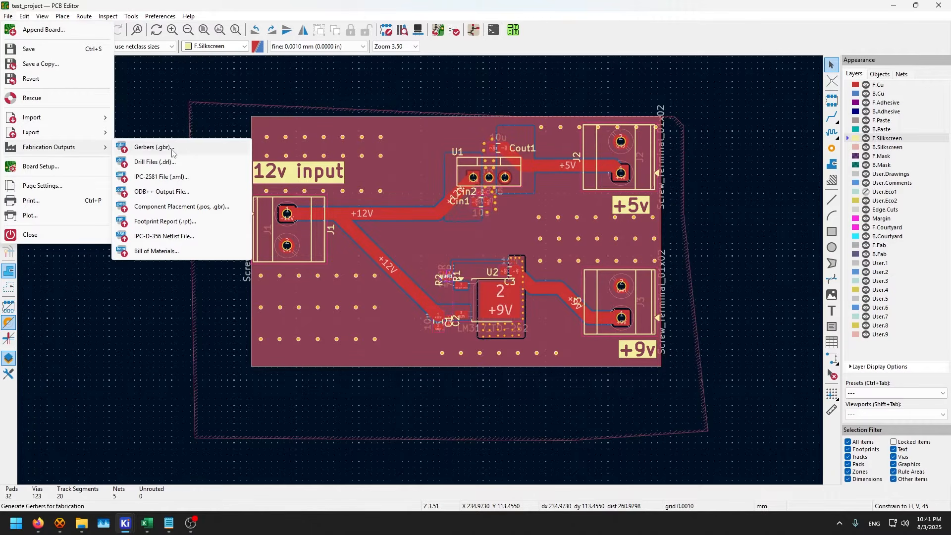
{"action": "left_click", "coordinate": [172, 147]}
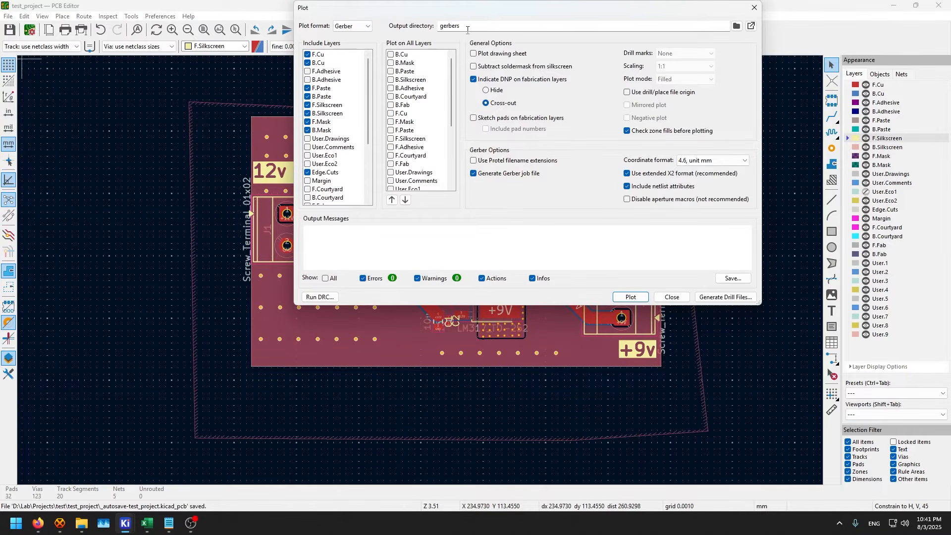
{"action": "double_click", "coordinate": [441, 28]}
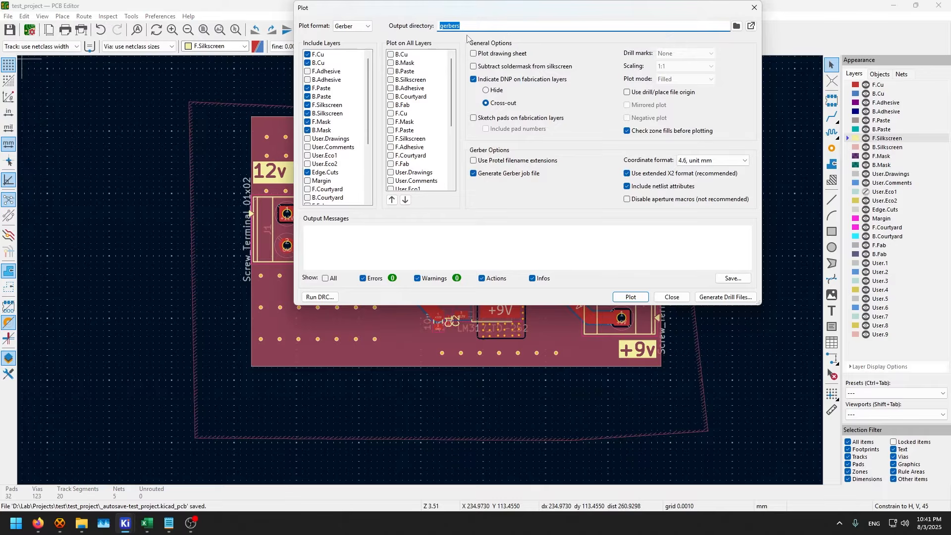
{"action": "scroll", "coordinate": [317, 77], "scroll_direction": "down", "scroll_amount": 2}
{"action": "scroll", "coordinate": [321, 94], "scroll_direction": "up", "scroll_amount": 2}
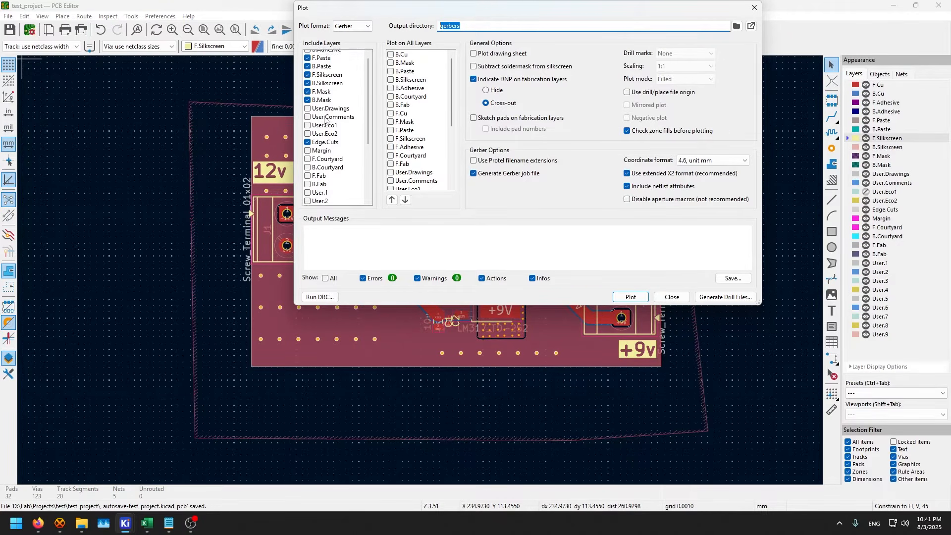
Include the F.Adhesive and B.Adhesive layers in the Gerber plot and check the remaining layers
{"action": "left_click", "coordinate": [307, 71]}
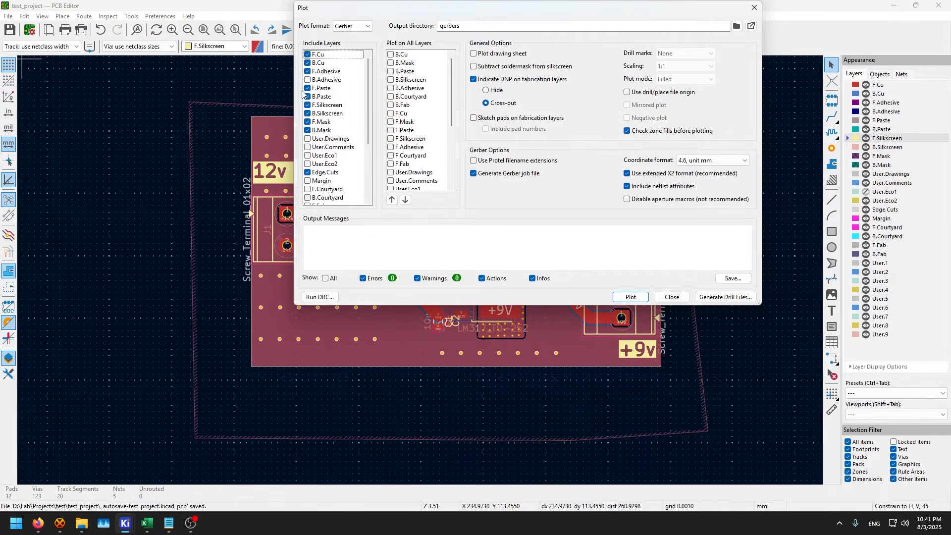
{"action": "left_click", "coordinate": [313, 81]}
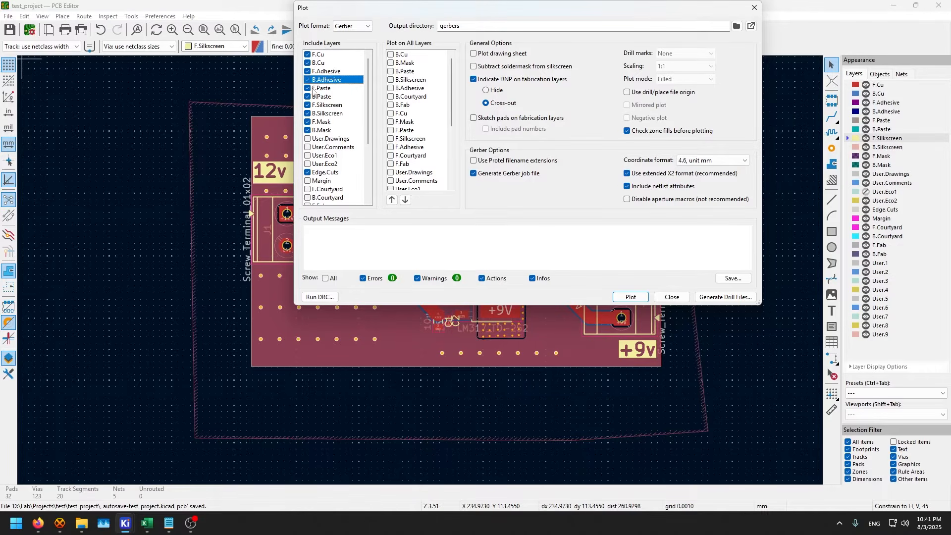
{"action": "scroll", "coordinate": [322, 101], "scroll_direction": "down", "scroll_amount": 3}
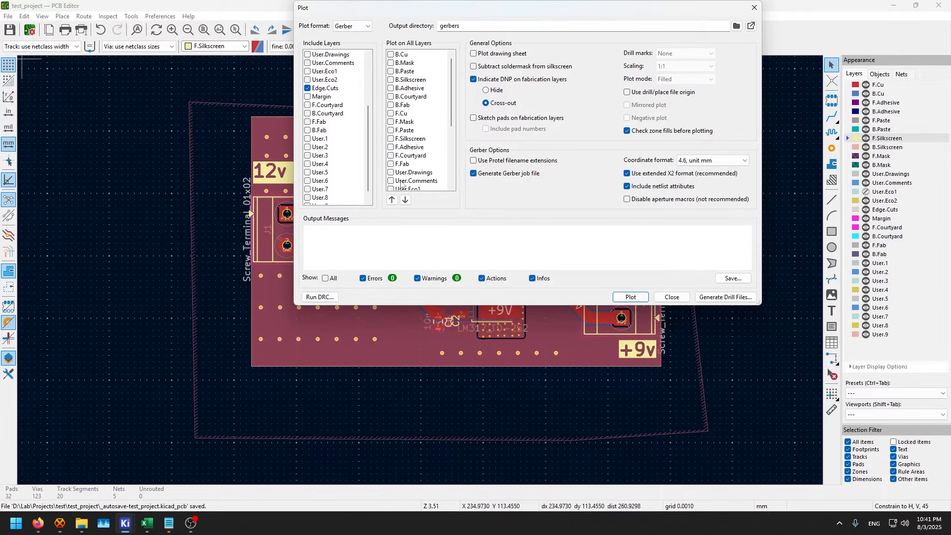
Plot the selected layers as Gerber files into the gerbers folder and generate the Excellon drill files there
{"action": "left_click", "coordinate": [631, 297]}
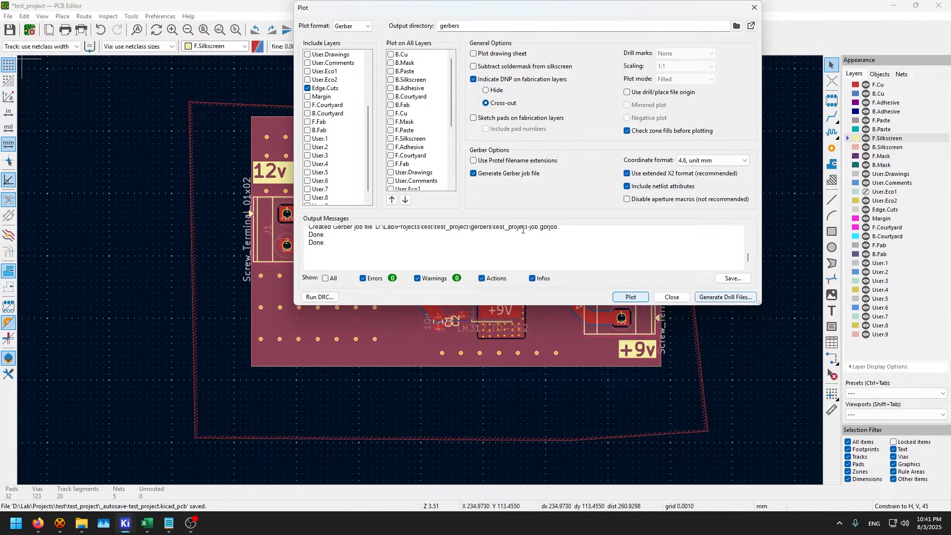
{"action": "left_click", "coordinate": [726, 297]}
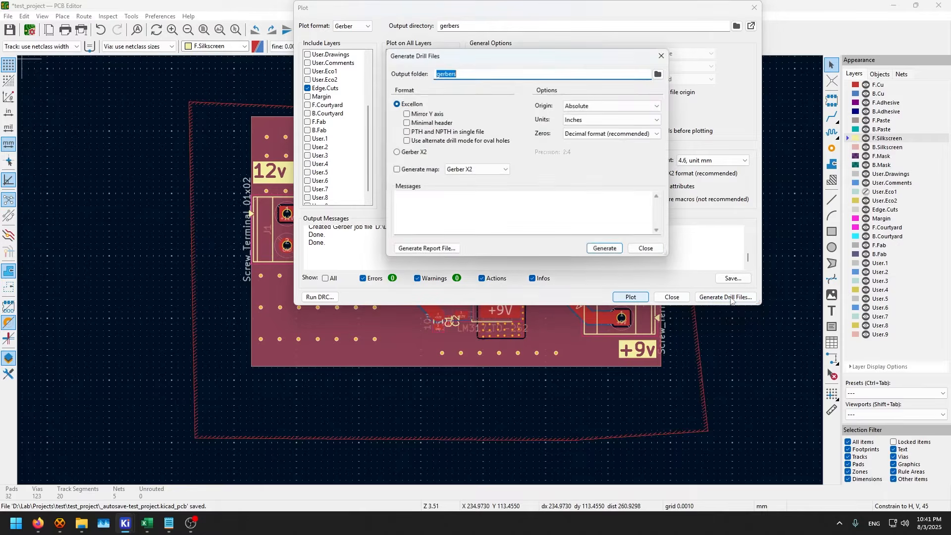
{"action": "left_click", "coordinate": [605, 248]}
Save a drill report named test_project-drl in the gerbers folder and close the drill and plot settings
{"action": "left_click", "coordinate": [725, 297]}
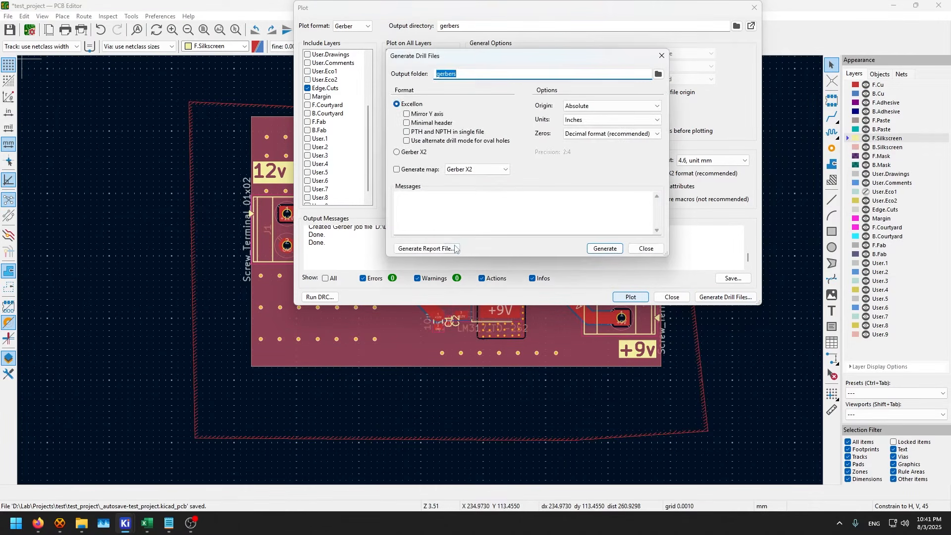
{"action": "left_click", "coordinate": [448, 246]}
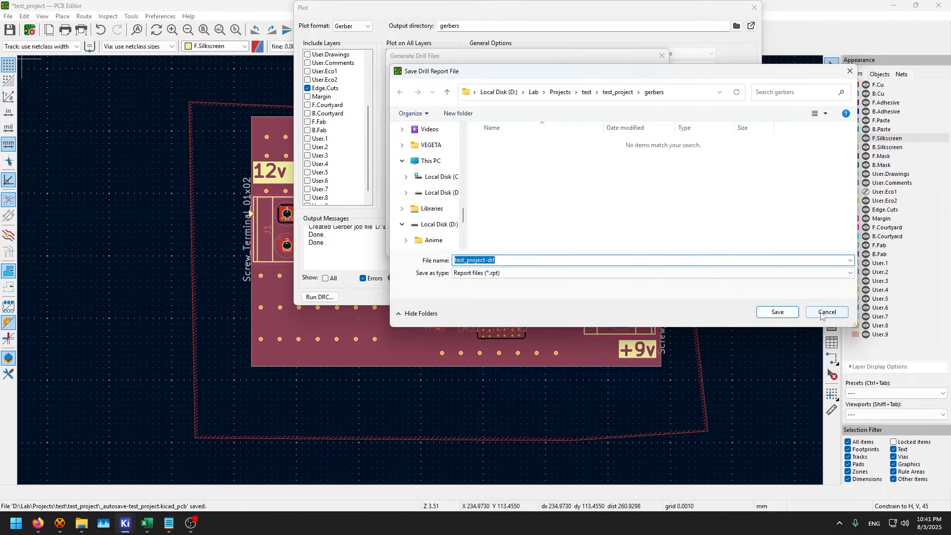
{"action": "left_click", "coordinate": [770, 314]}
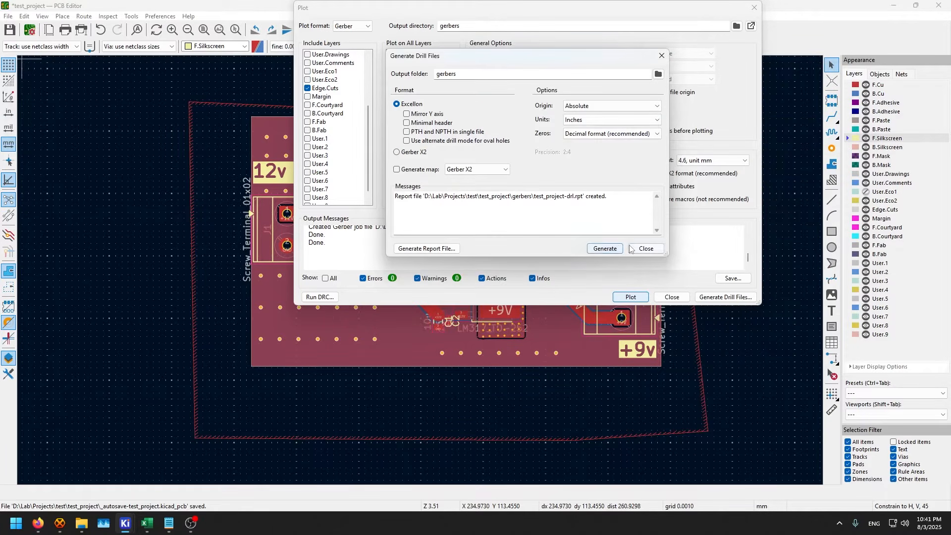
{"action": "left_click", "coordinate": [645, 248]}
{"action": "left_click", "coordinate": [671, 297]}
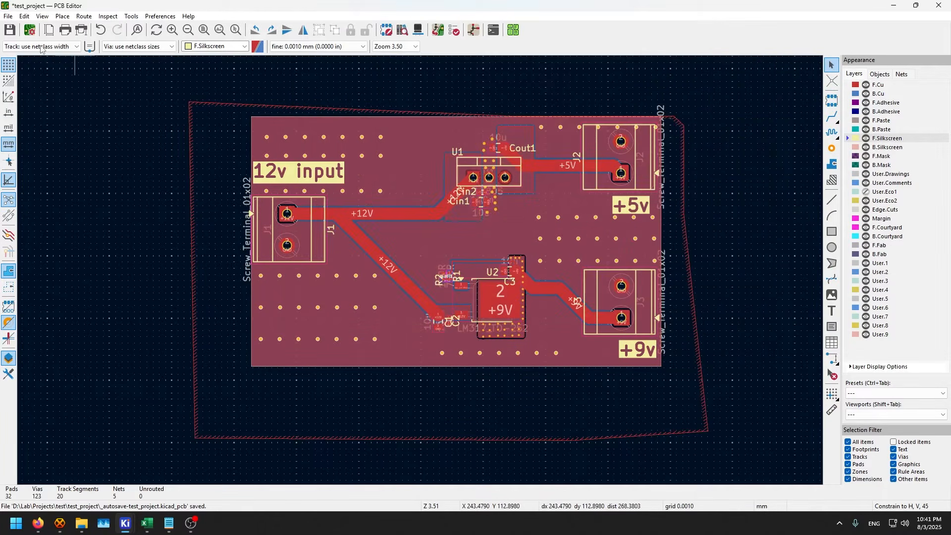
Generate the component placement files in ASCII format with millimetre units, using the drill/place file origin
{"action": "left_click", "coordinate": [8, 16]}
{"action": "mouse_move", "coordinate": [58, 152]}
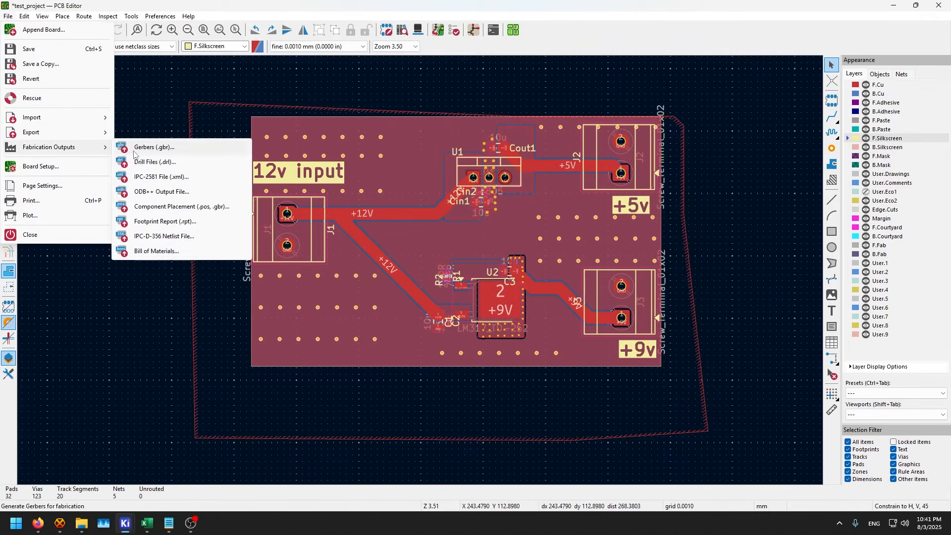
{"action": "left_click", "coordinate": [162, 207]}
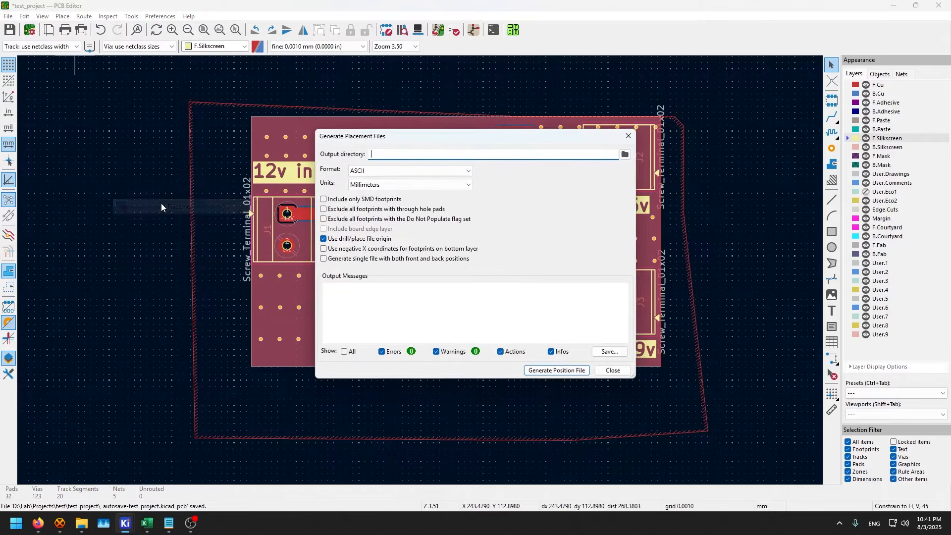
{"action": "left_click", "coordinate": [556, 373]}
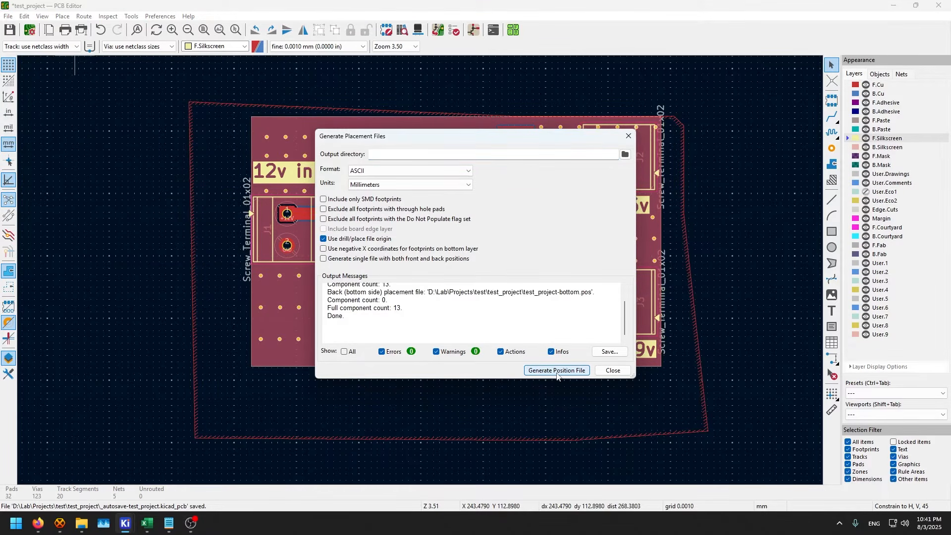
{"action": "left_click", "coordinate": [612, 370]}
Switch to the test_project folder in File Explorer, check the contents of gerbers and select the two .pos placement files
{"action": "left_click", "coordinate": [81, 523]}
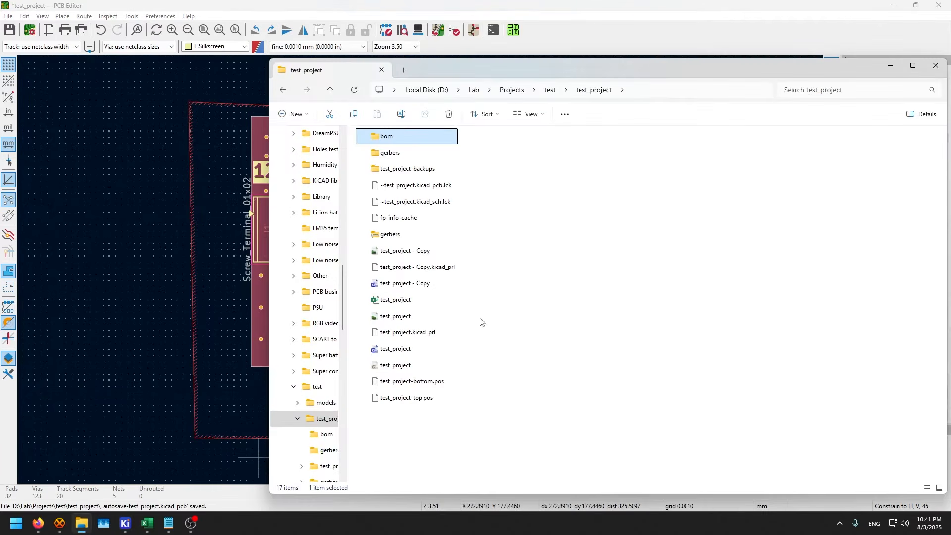
{"action": "right_click", "coordinate": [552, 264]}
{"action": "left_click", "coordinate": [578, 227]}
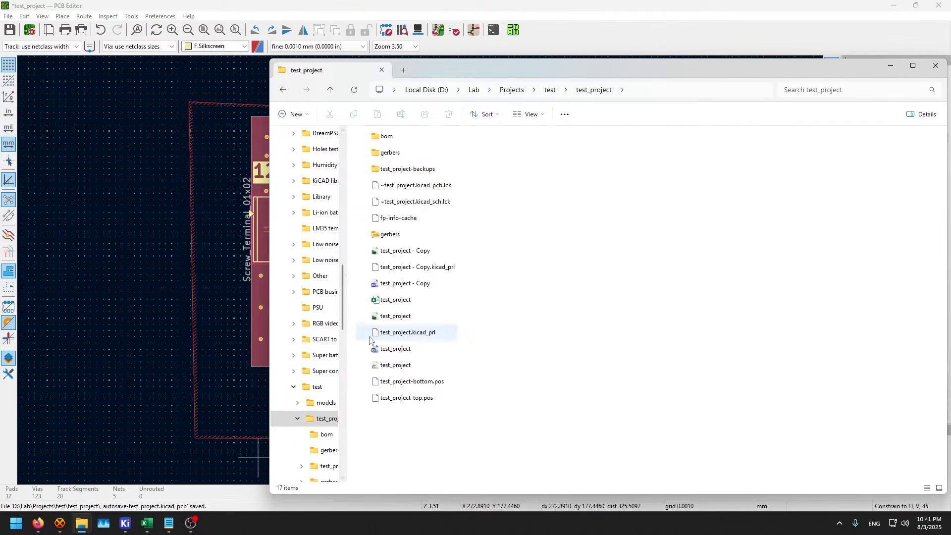
{"action": "left_click", "coordinate": [396, 154]}
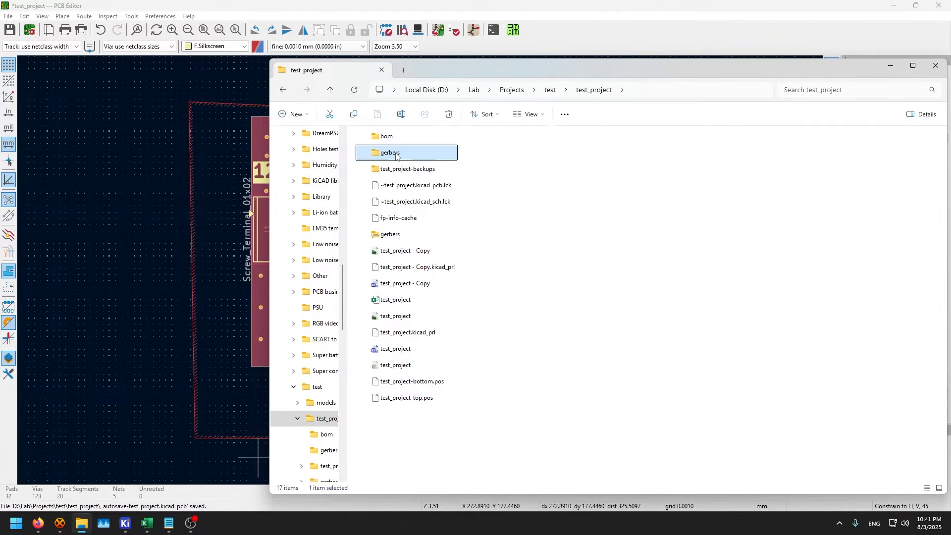
{"action": "double_click", "coordinate": [396, 155]}
{"action": "mouse_move", "coordinate": [426, 380]}
{"action": "left_mouse_down"}
{"action": "mouse_move", "coordinate": [400, 144]}
{"action": "mouse_move", "coordinate": [429, 384]}
{"action": "left_mouse_up"}
{"action": "left_click", "coordinate": [597, 90]}
{"action": "left_click_drag", "start_coordinate": [430, 430], "coordinate": [425, 403]}
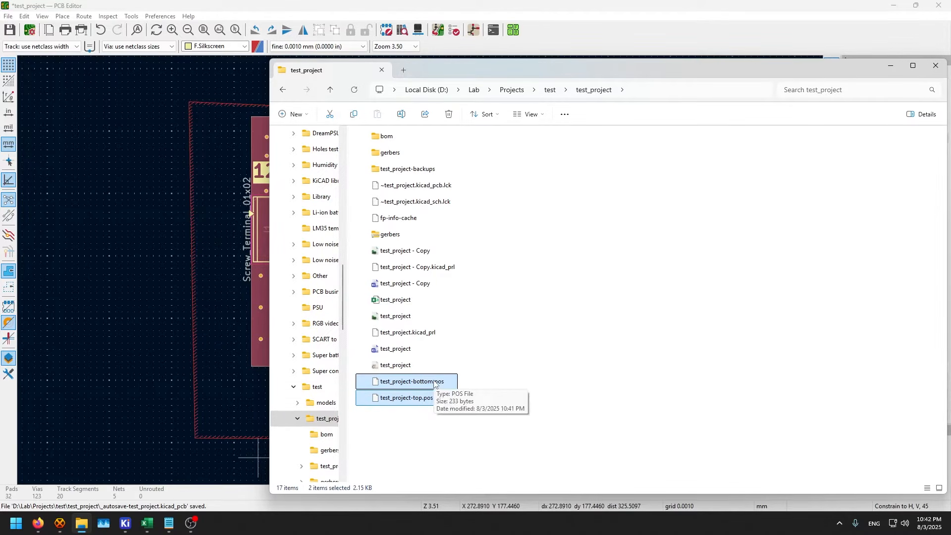
Switch back to the board layout and examine the component placement around Cout1 and U1
{"action": "left_click", "coordinate": [255, 393]}
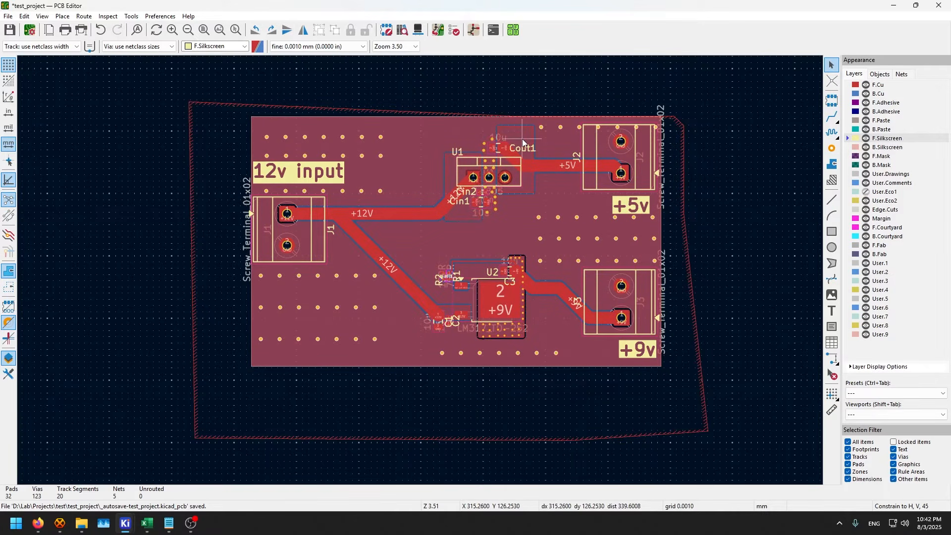
{"action": "scroll", "coordinate": [508, 141], "scroll_direction": "up", "scroll_amount": 5}
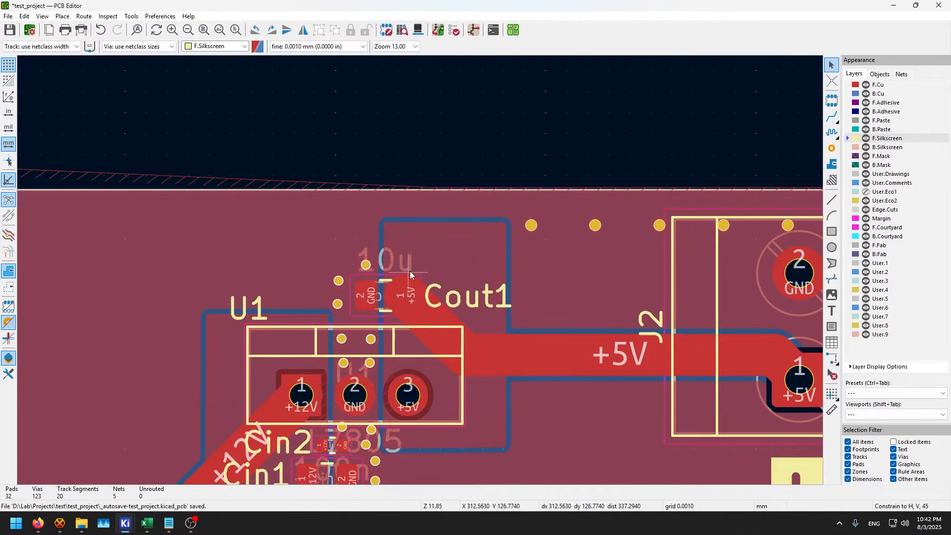
{"action": "scroll", "coordinate": [422, 274], "scroll_direction": "down", "scroll_amount": 2}
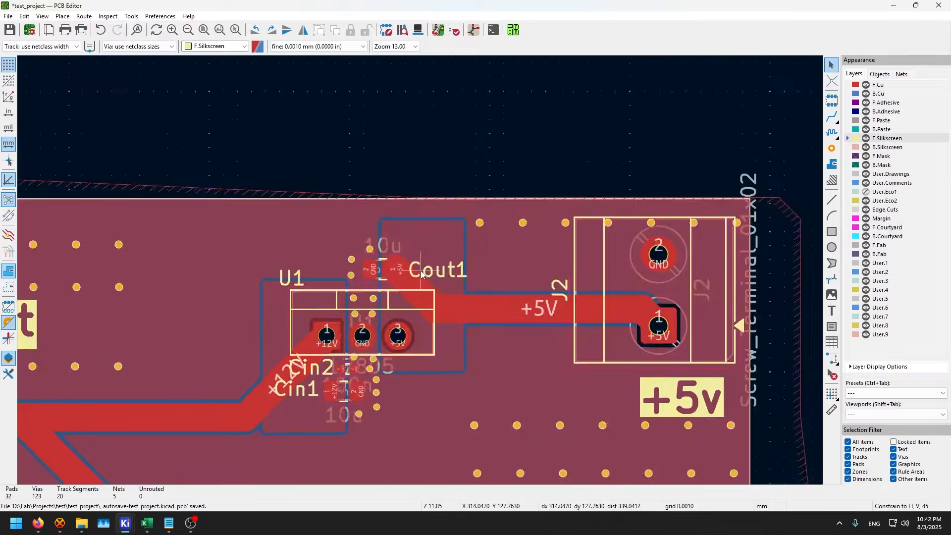
{"action": "scroll", "coordinate": [421, 273], "scroll_direction": "down", "scroll_amount": 3}
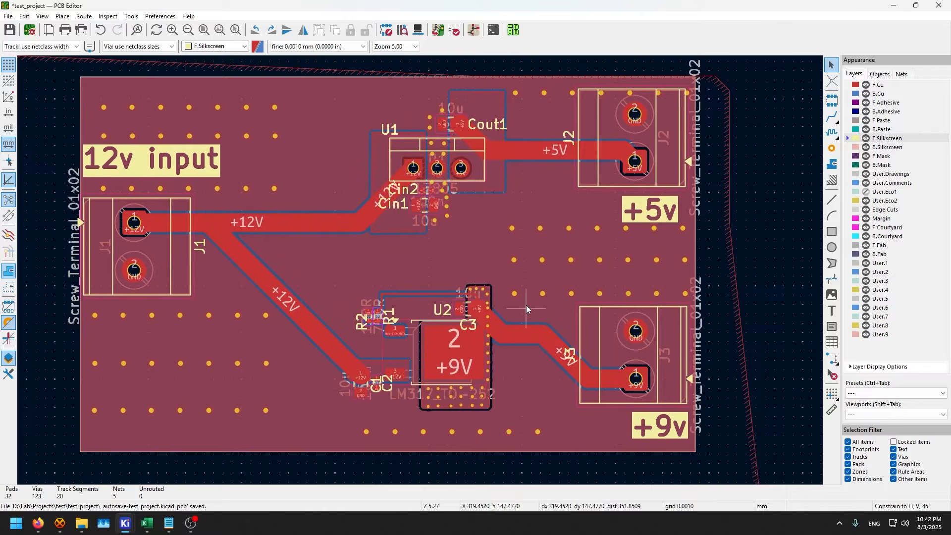
Return to the project folder in File Explorer and delete the old gerbers ZIP archive
{"action": "left_click", "coordinate": [82, 524]}
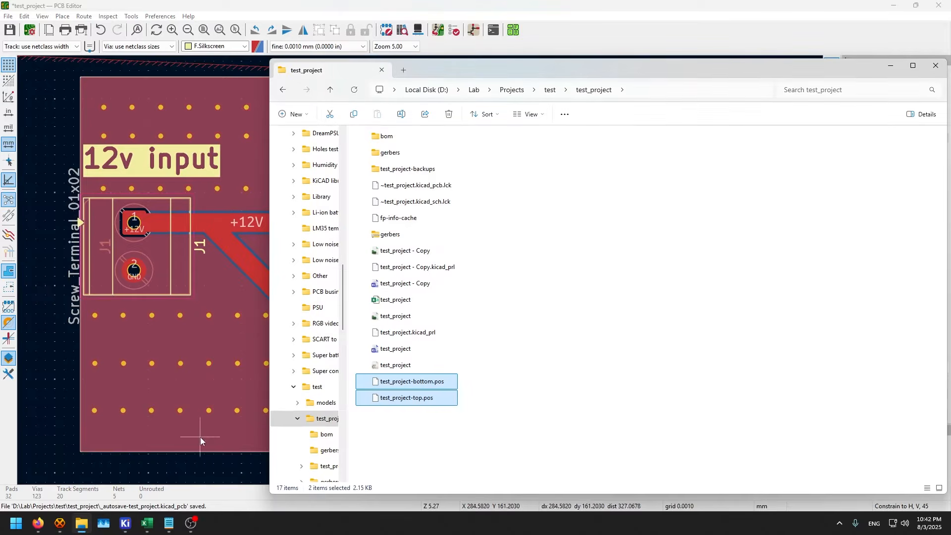
{"action": "left_click", "coordinate": [390, 234]}
{"action": "key", "text": "Delete"}
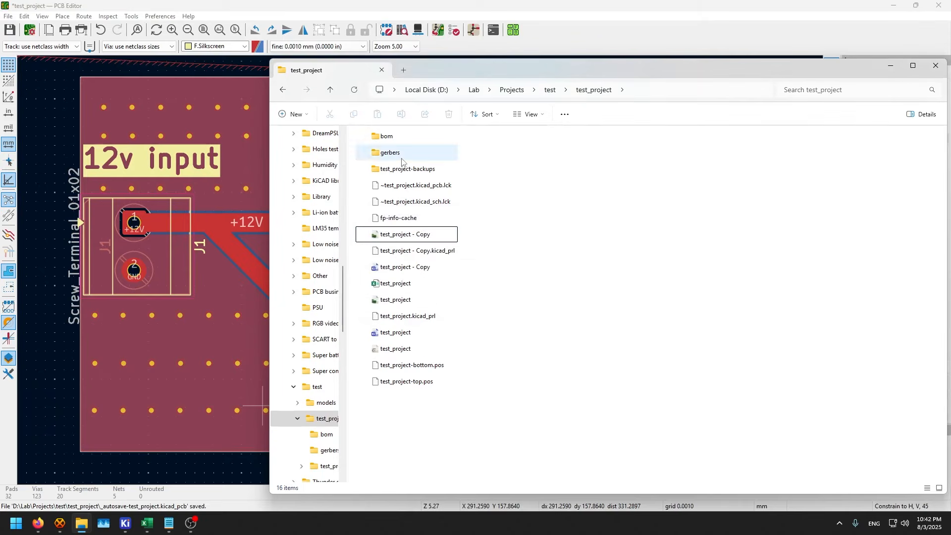
Compress the gerbers folder into a ZIP archive named gerbers, and select the top and bottom .pos files
{"action": "left_click", "coordinate": [401, 159]}
{"action": "right_click", "coordinate": [400, 158]}
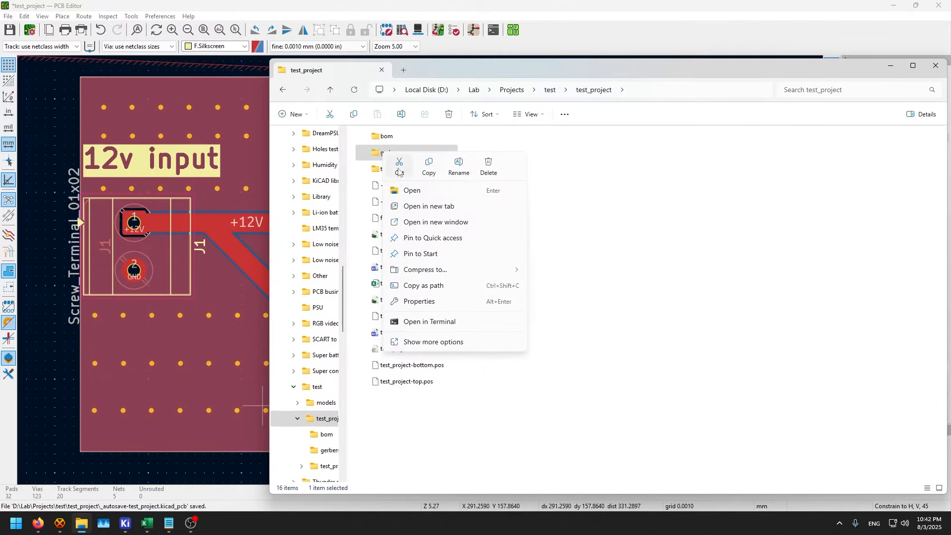
{"action": "mouse_move", "coordinate": [510, 269]}
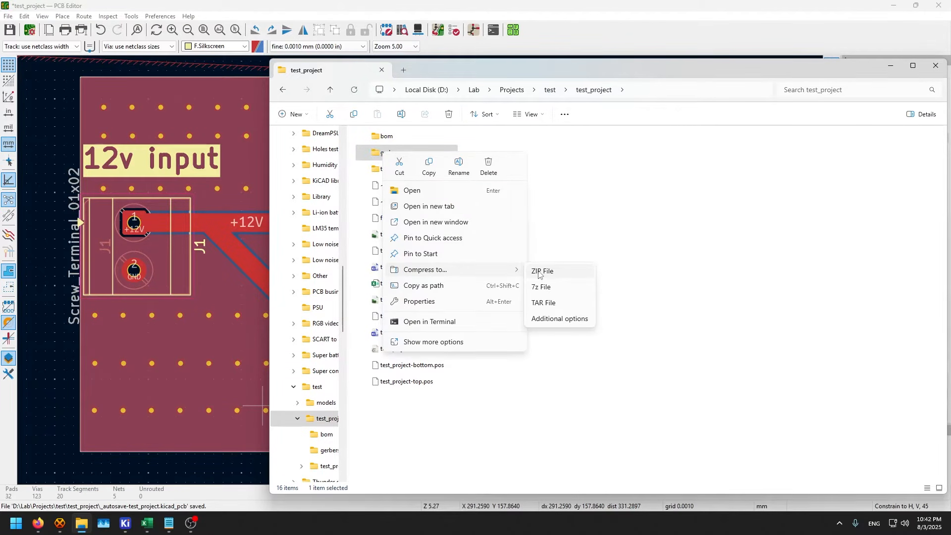
{"action": "left_click", "coordinate": [540, 272]}
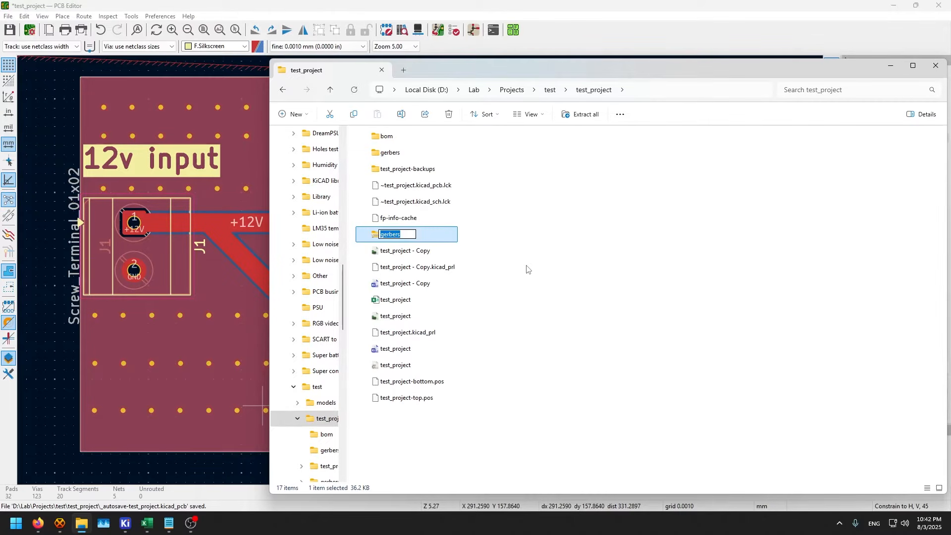
{"action": "key", "text": "Return"}
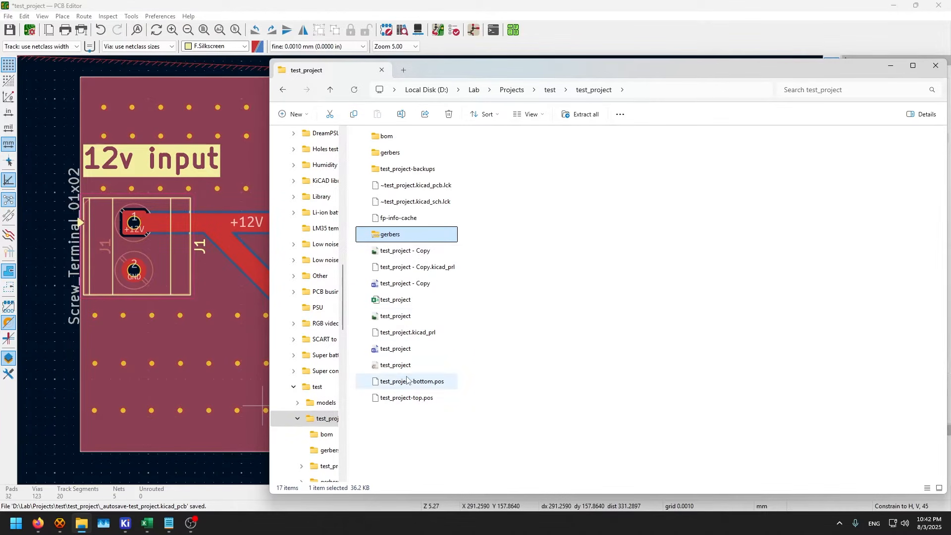
{"action": "left_click", "coordinate": [416, 425]}
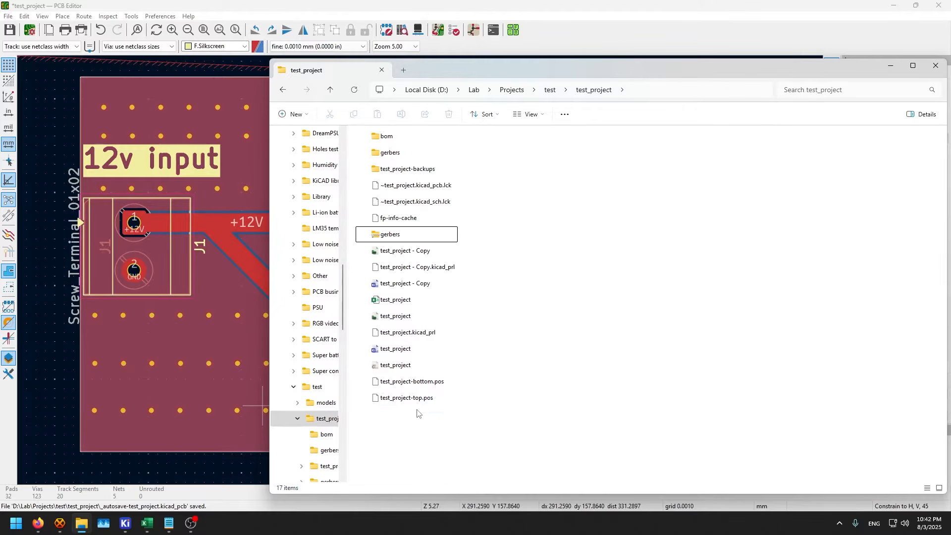
{"action": "left_click_drag", "start_coordinate": [413, 428], "coordinate": [398, 376]}
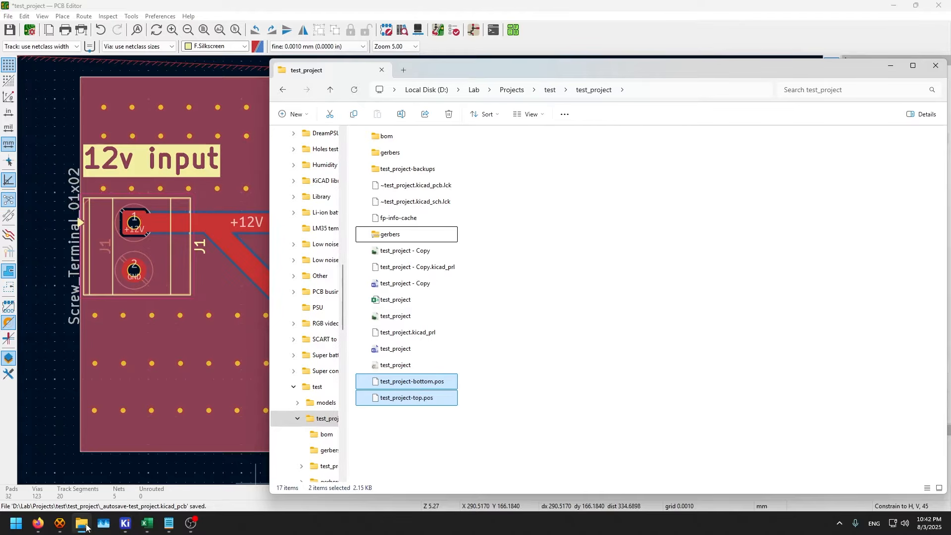
Switch to the KiCad project manager, open the Gerber Viewer and load the gerbers ZIP archive, dismissing the load messages
{"action": "mouse_move", "coordinate": [125, 524]}
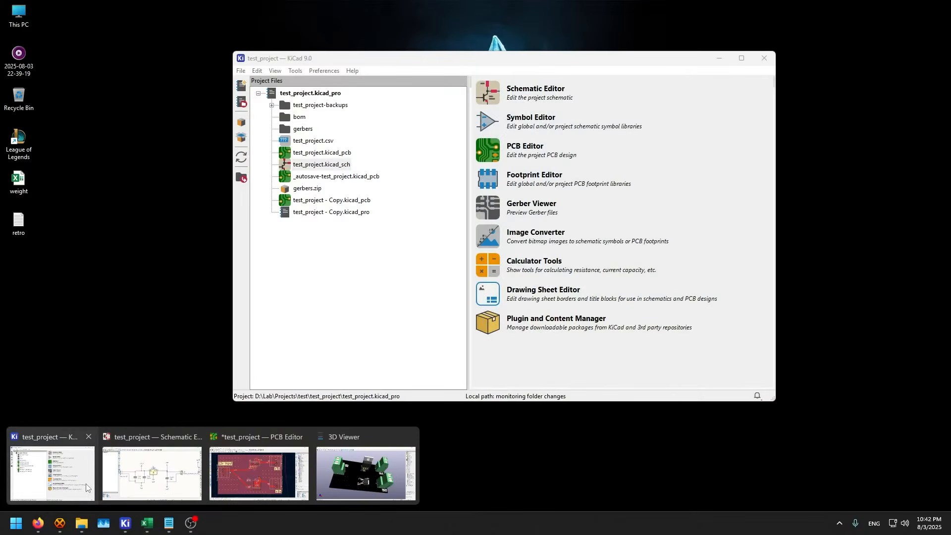
{"action": "left_click", "coordinate": [86, 488]}
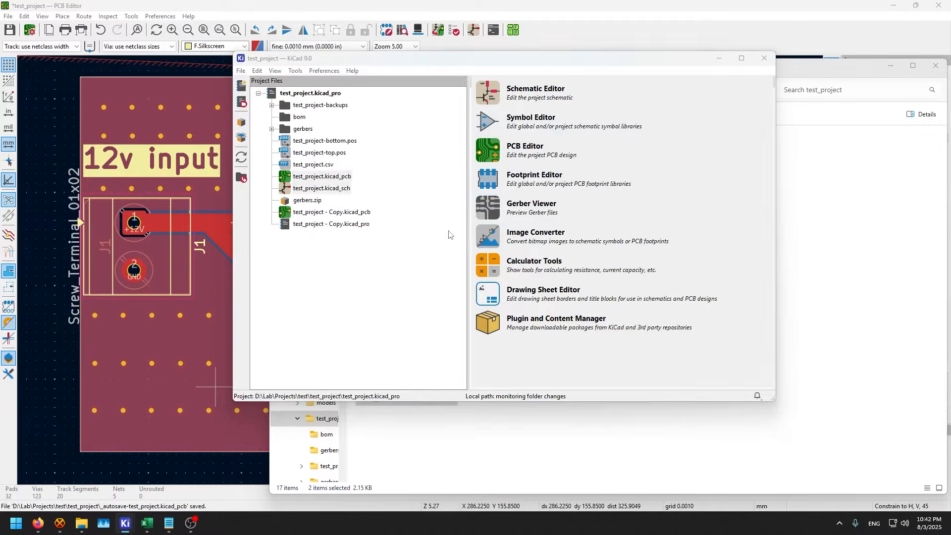
{"action": "left_click", "coordinate": [488, 207]}
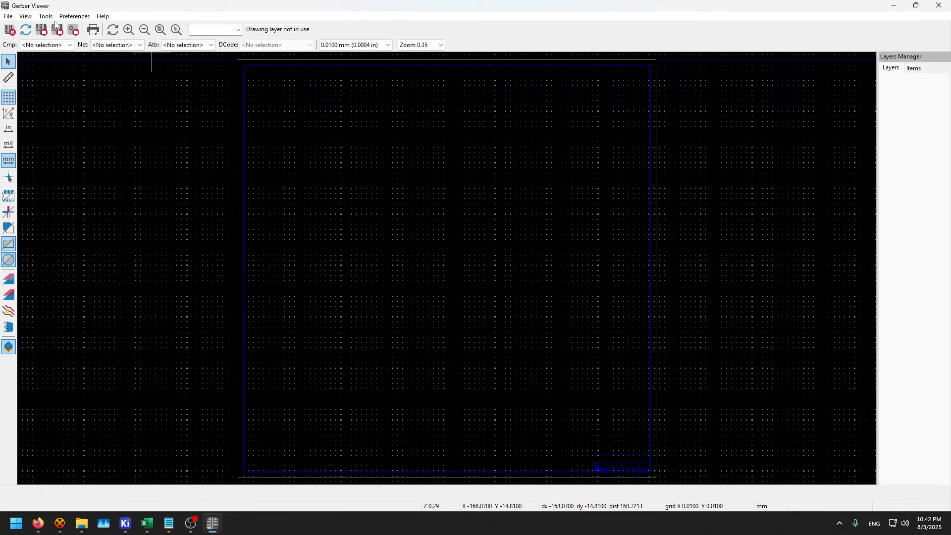
{"action": "left_click", "coordinate": [8, 17]}
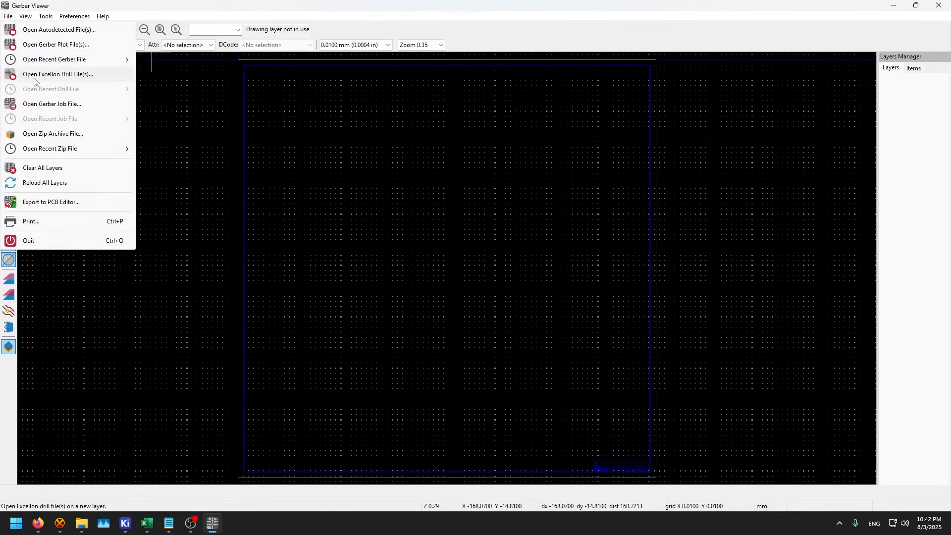
{"action": "left_click", "coordinate": [64, 134]}
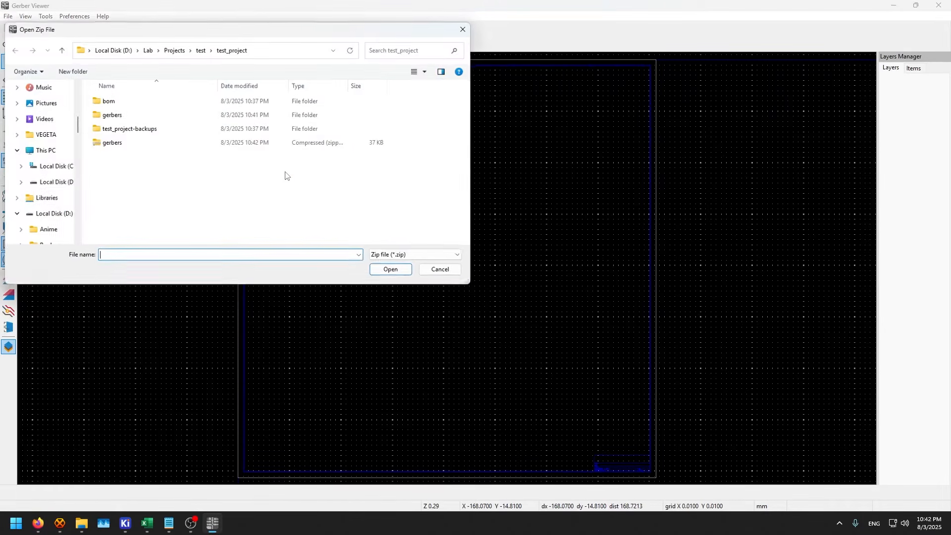
{"action": "double_click", "coordinate": [113, 142]}
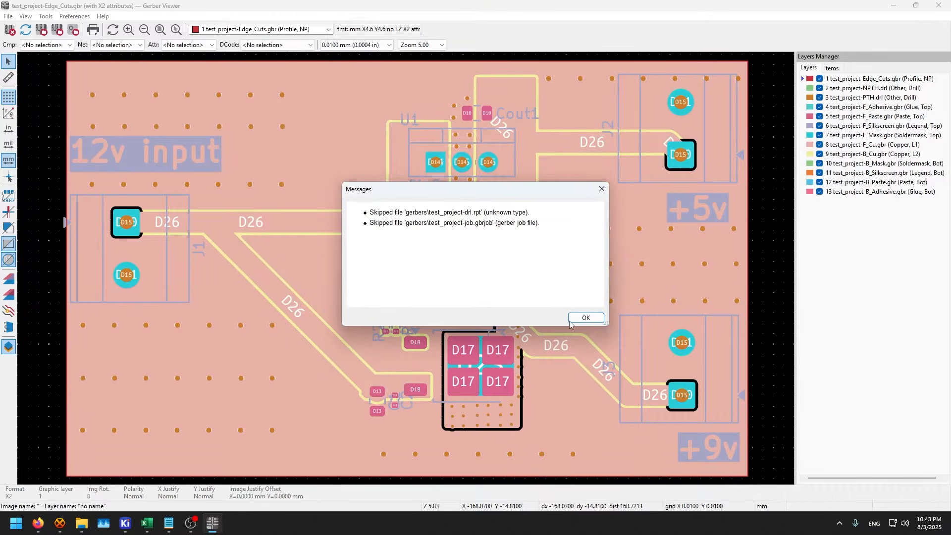
{"action": "left_click", "coordinate": [570, 321]}
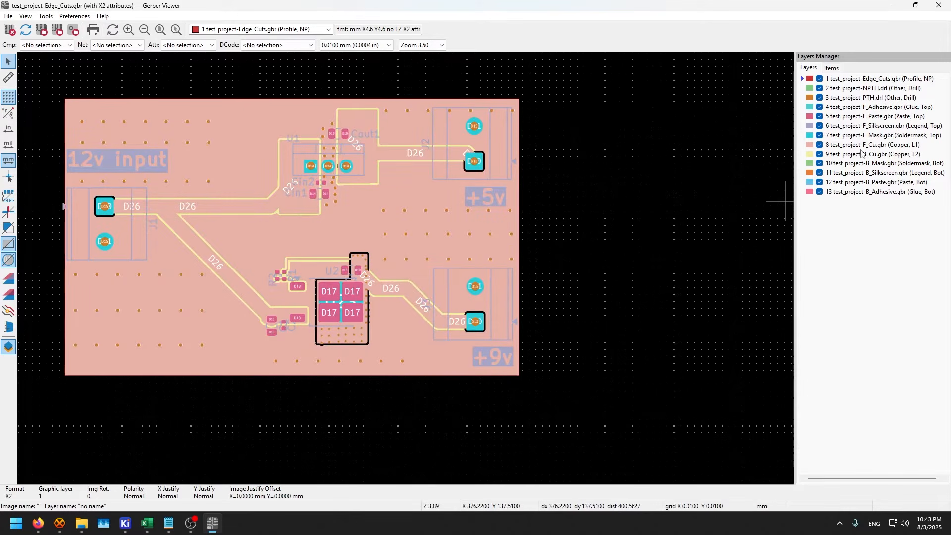
Go through the loaded layer list, including F_Adhesive and B_Mask, and make B_Paste the active layer
{"action": "left_click", "coordinate": [855, 91]}
{"action": "left_click", "coordinate": [850, 110]}
{"action": "left_click", "coordinate": [834, 162]}
{"action": "left_click", "coordinate": [833, 182]}
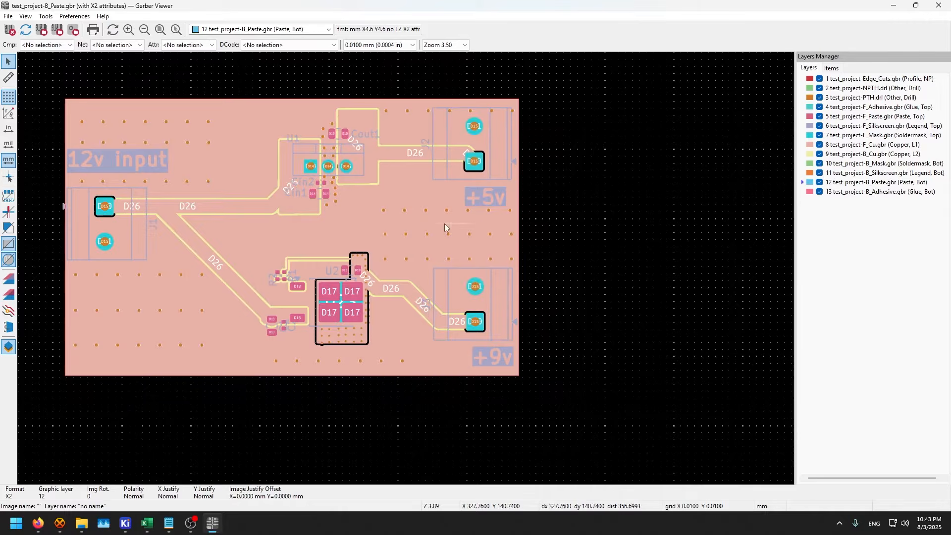
Inspect the plotted board up close, checking the pads, traces and vias around U2 and the output terminals
{"action": "scroll", "coordinate": [347, 196], "scroll_direction": "up", "scroll_amount": 2}
{"action": "scroll", "coordinate": [406, 269], "scroll_direction": "down", "scroll_amount": 3}
{"action": "middle_click_drag", "start_coordinate": [293, 323], "coordinate": [415, 293]}
{"action": "scroll", "coordinate": [415, 294], "scroll_direction": "up", "scroll_amount": 3}
{"action": "middle_click_drag", "start_coordinate": [291, 225], "coordinate": [422, 101]}
{"action": "middle_click_drag", "start_coordinate": [660, 281], "coordinate": [382, 273]}
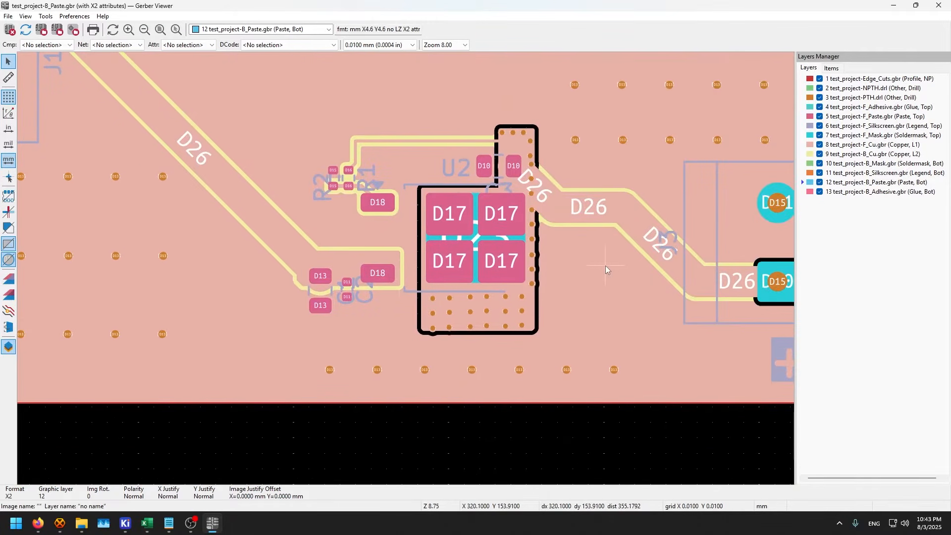
{"action": "middle_click_drag", "start_coordinate": [785, 240], "coordinate": [496, 298]}
{"action": "scroll", "coordinate": [545, 266], "scroll_direction": "down", "scroll_amount": 3}
{"action": "middle_click_drag", "start_coordinate": [406, 268], "coordinate": [475, 294]}
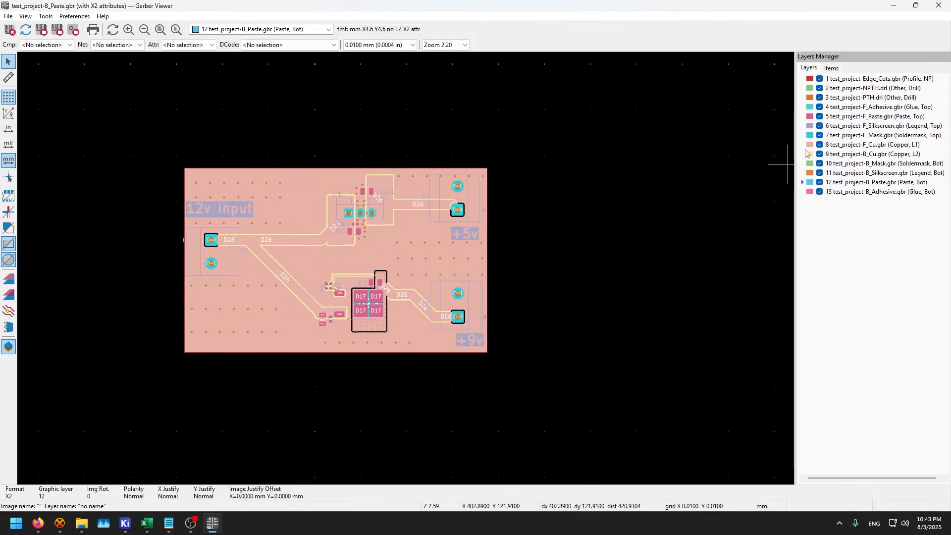
Close the Gerber Viewer, switch to the Schematic Editor and open the Symbol Fields Table for the BOM
{"action": "left_click", "coordinate": [939, 5]}
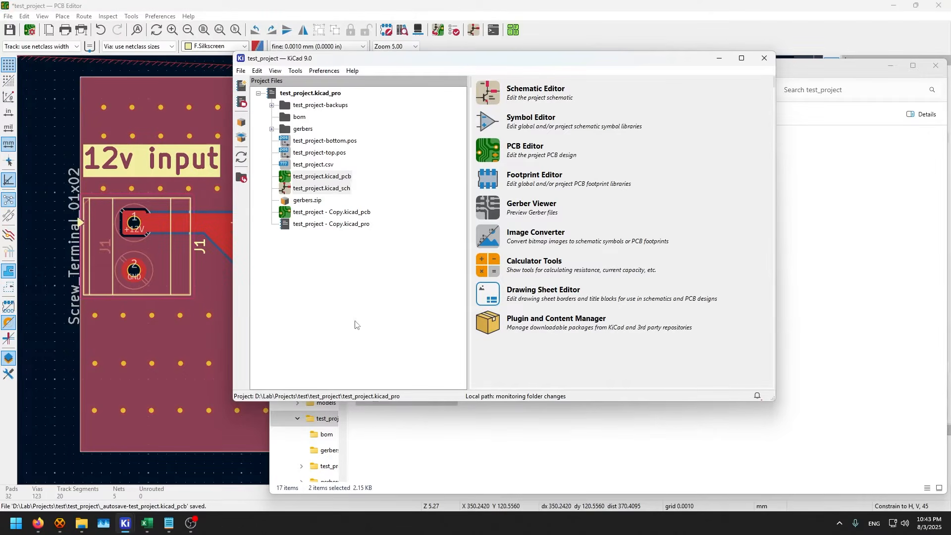
{"action": "key", "text": "alt+Tab"}
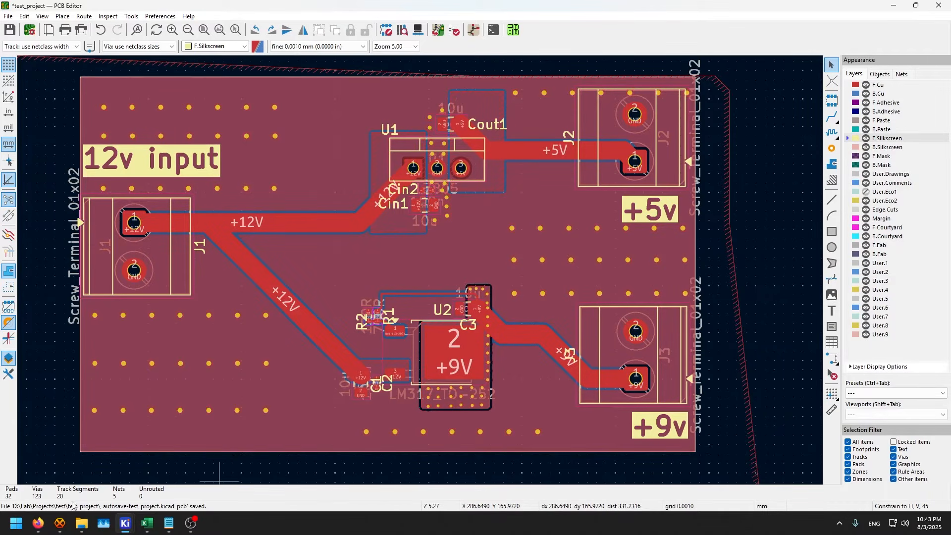
{"action": "key", "text": "alt+Tab"}
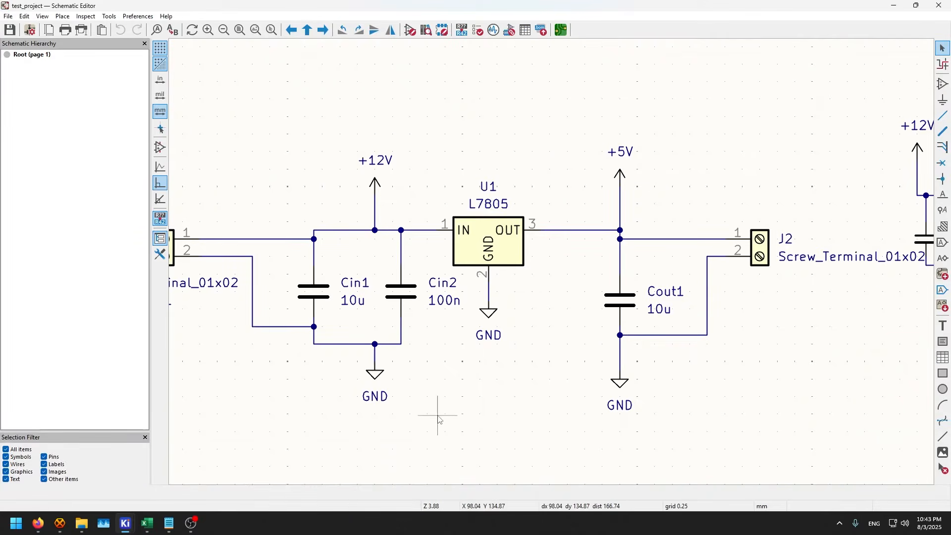
{"action": "middle_click_drag", "start_coordinate": [446, 373], "coordinate": [521, 349]}
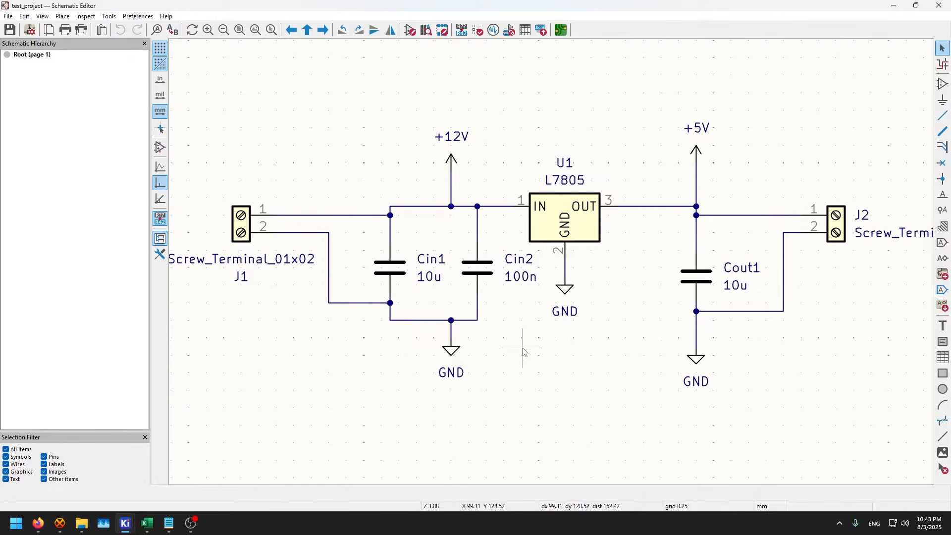
{"action": "left_click", "coordinate": [541, 30]}
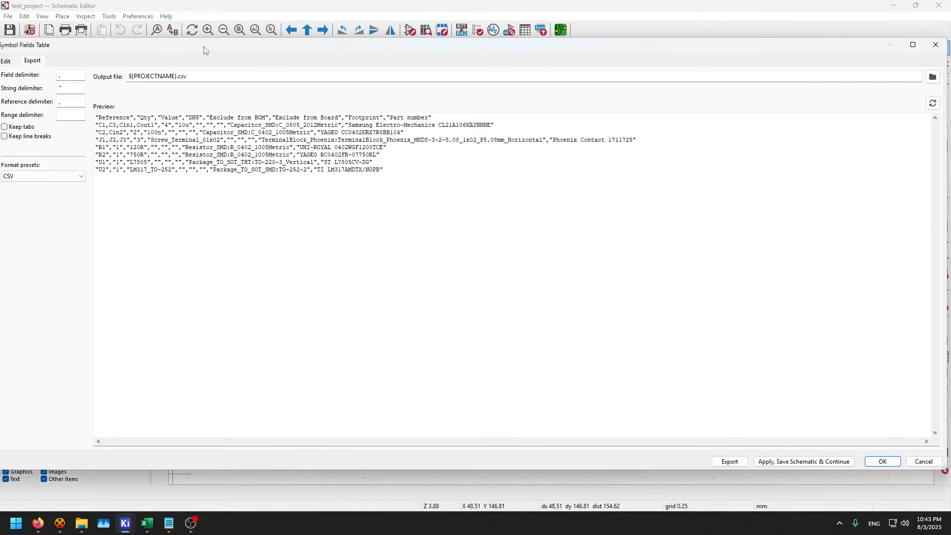
Show the LCSC P/N column in the symbol fields table, keep the Footprint column shown, and save the schematic
{"action": "left_click", "coordinate": [52, 75]}
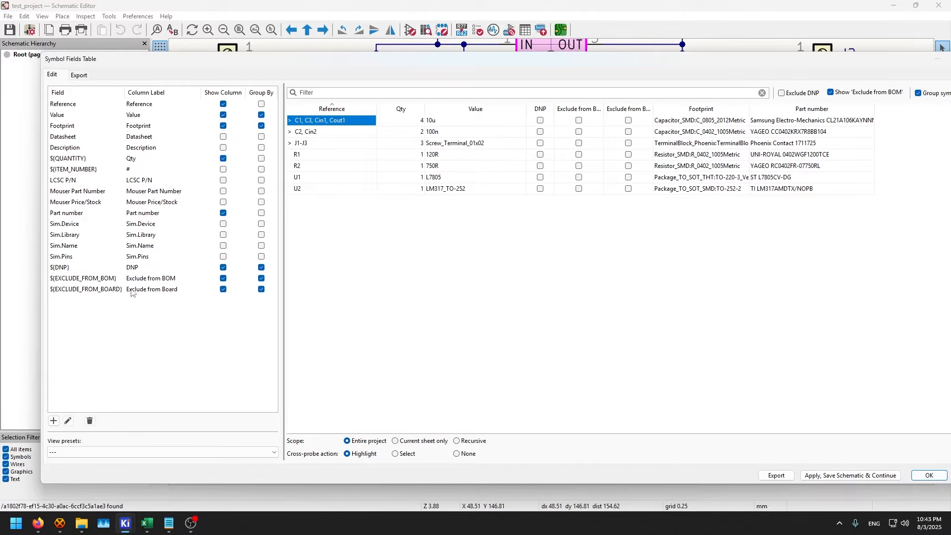
{"action": "left_click", "coordinate": [223, 180]}
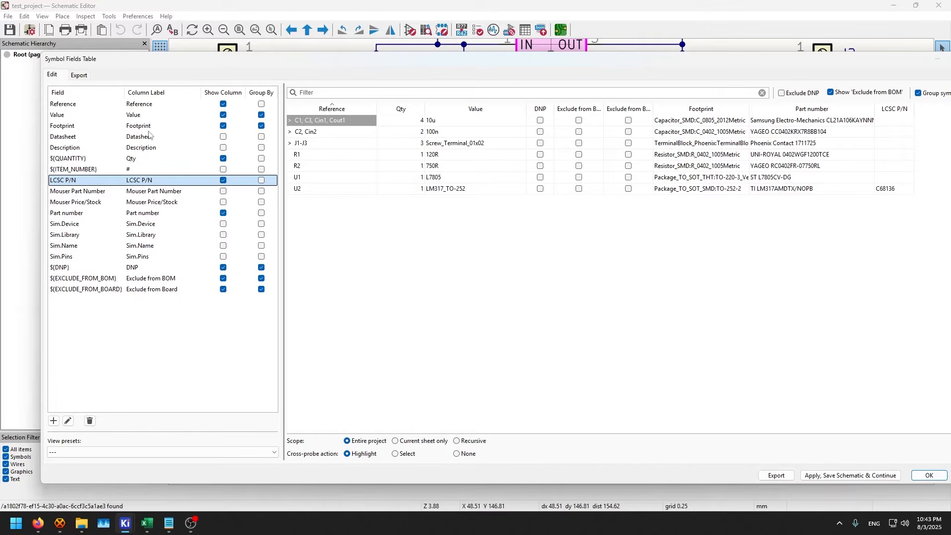
{"action": "left_click", "coordinate": [223, 126]}
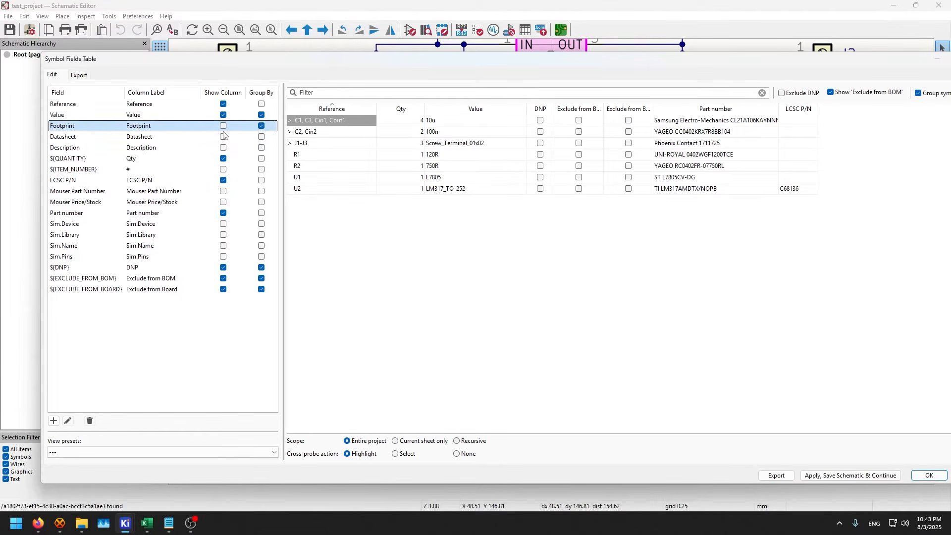
{"action": "left_click", "coordinate": [223, 126]}
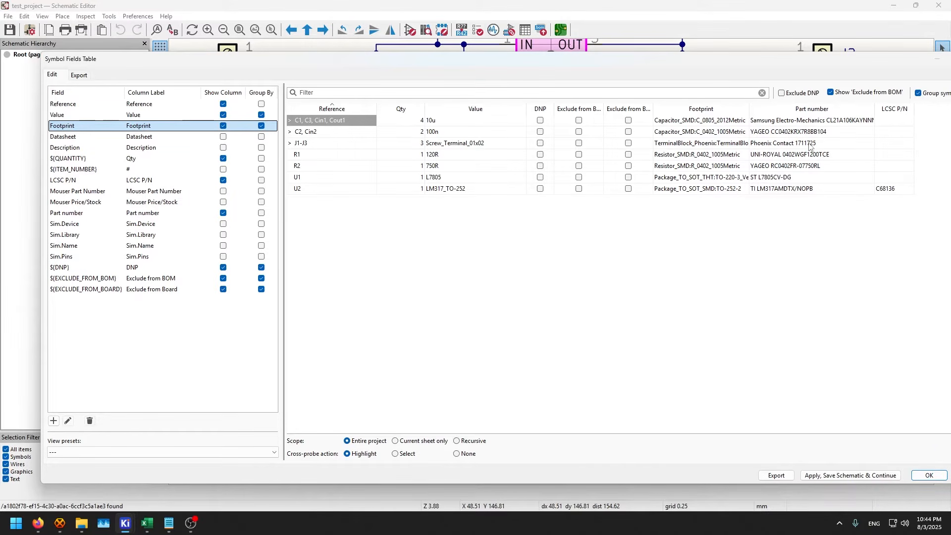
{"action": "left_click", "coordinate": [834, 478]}
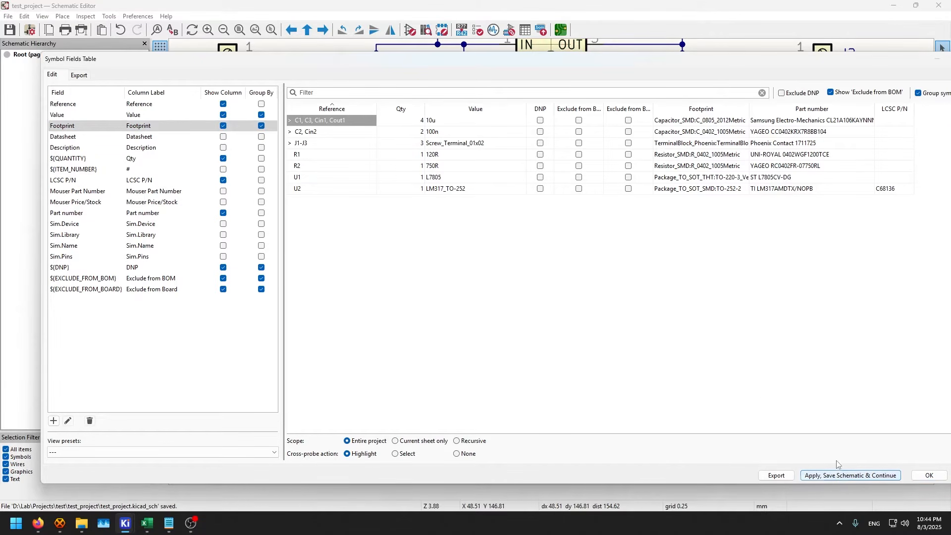
Export the BOM in CSV format to the project's CSV file and close the Symbol Fields Table
{"action": "left_click", "coordinate": [79, 75]}
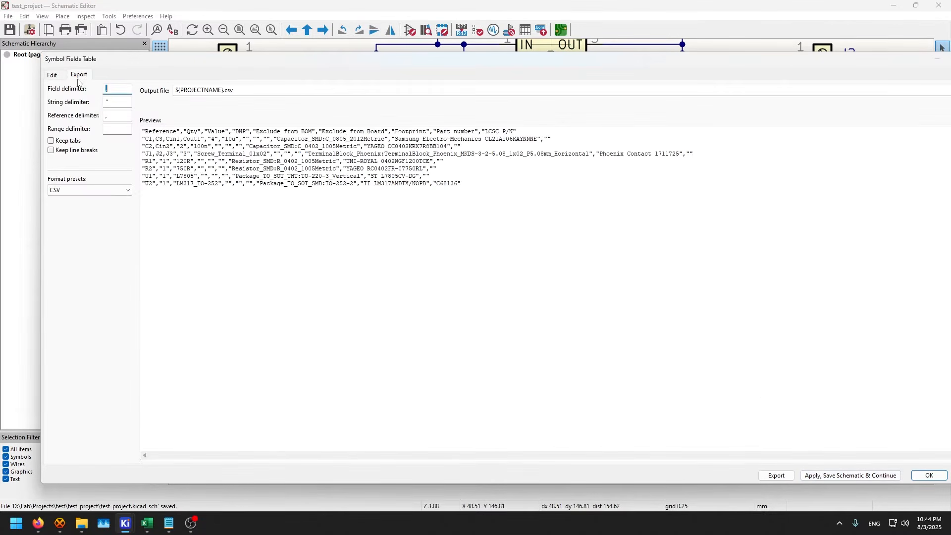
{"action": "left_click", "coordinate": [75, 193]}
{"action": "left_click", "coordinate": [75, 194]}
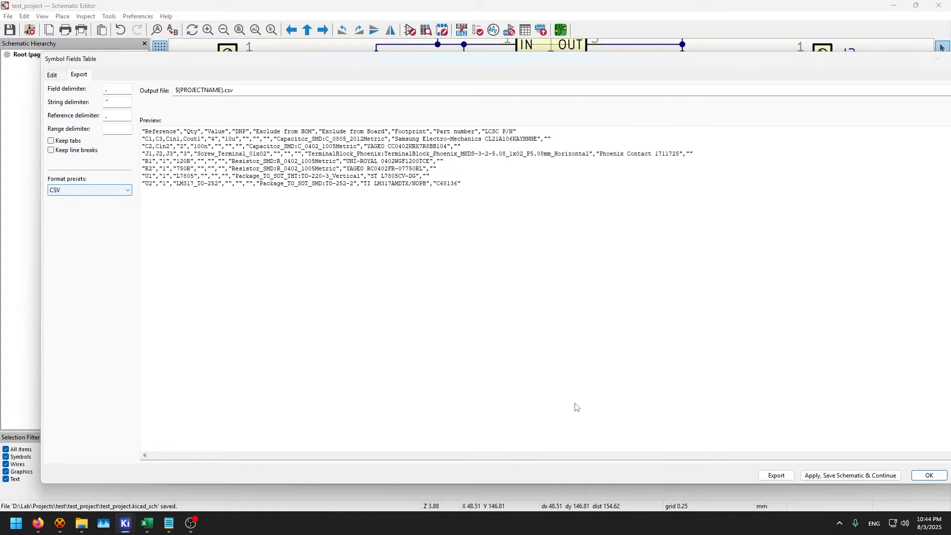
{"action": "left_click", "coordinate": [776, 475]}
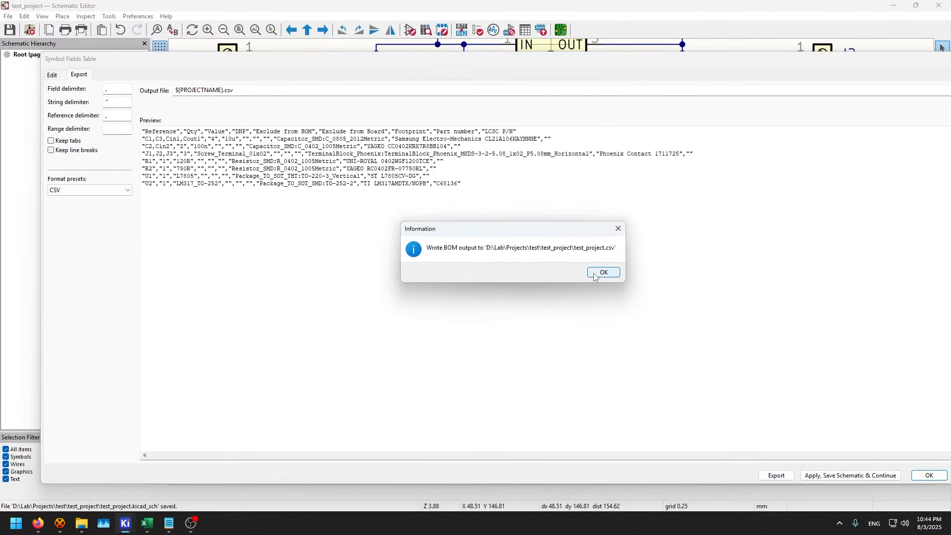
{"action": "left_click", "coordinate": [602, 272]}
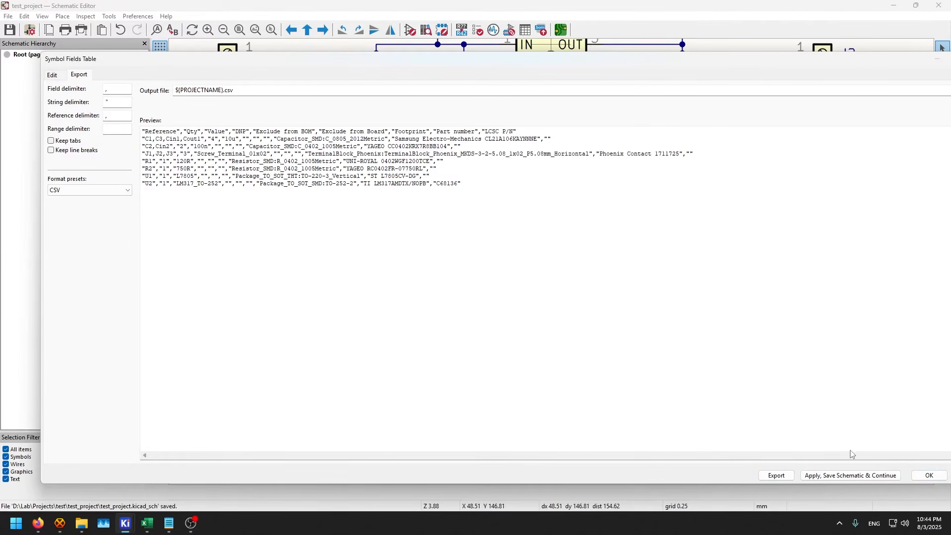
{"action": "left_click", "coordinate": [928, 476]}
Switch to Excel and load test_project.csv from the test_project folder as comma-delimited data
{"action": "left_click", "coordinate": [81, 523]}
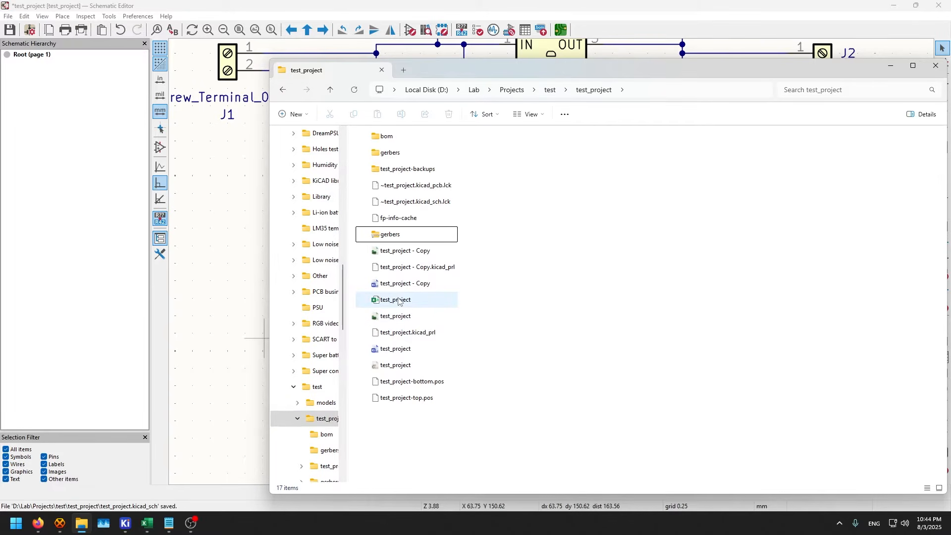
{"action": "left_click", "coordinate": [147, 525]}
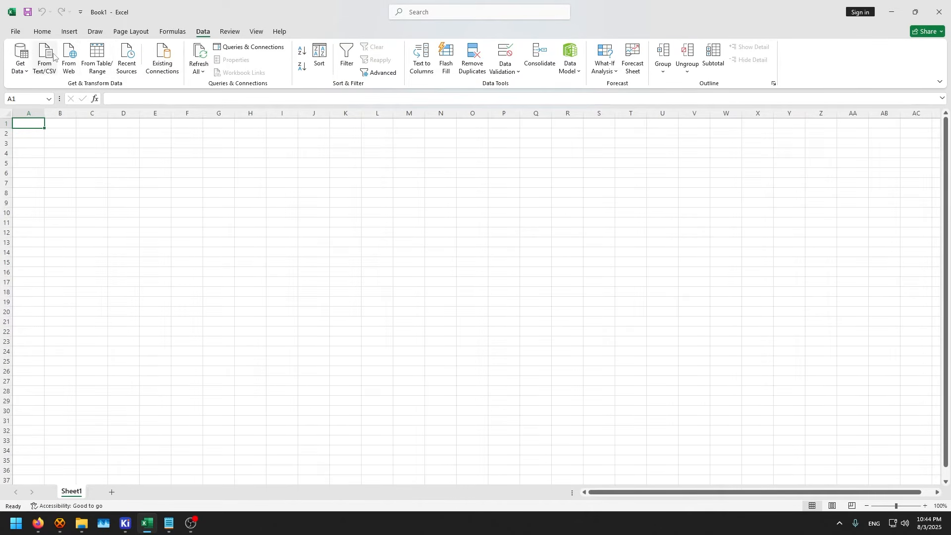
{"action": "left_click", "coordinate": [45, 55]}
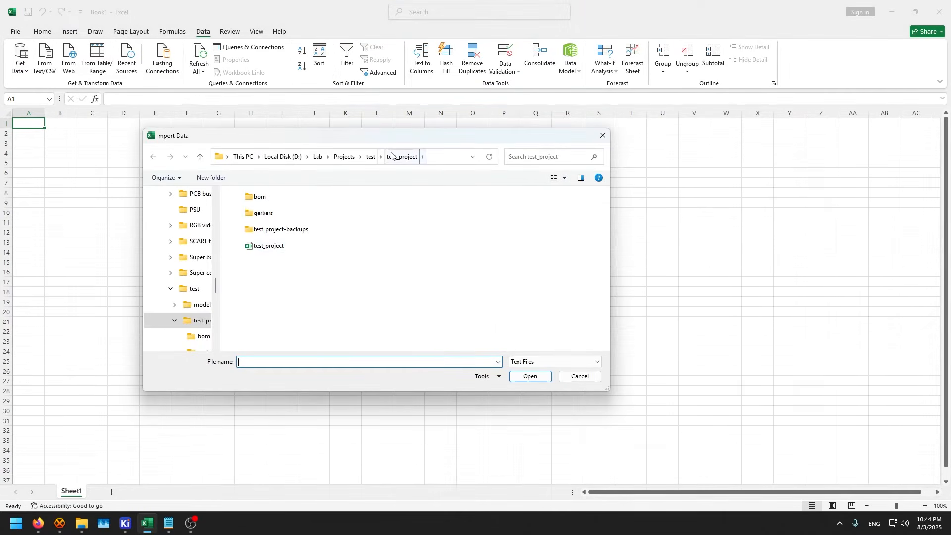
{"action": "double_click", "coordinate": [266, 246]}
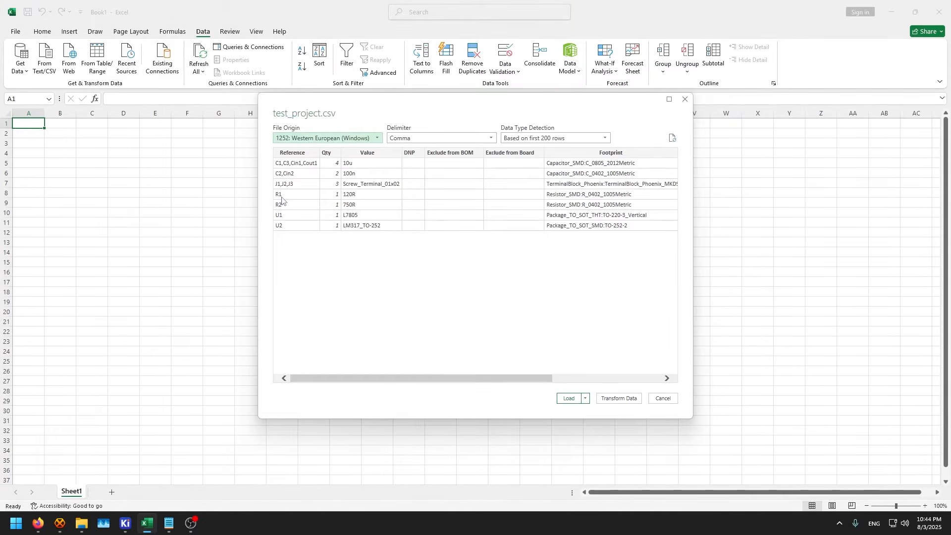
{"action": "left_click", "coordinate": [568, 398]}
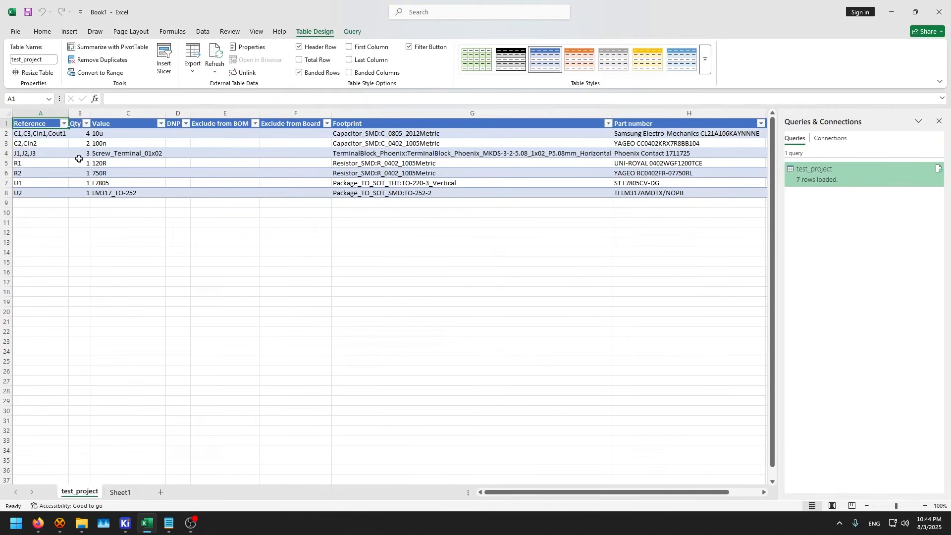
Copy the whole imported BOM table into Sheet1 at A1 as values only, and close the Queries & Connections pane
{"action": "left_click_drag", "start_coordinate": [41, 124], "coordinate": [725, 192]}
{"action": "key", "text": "ctrl+c"}
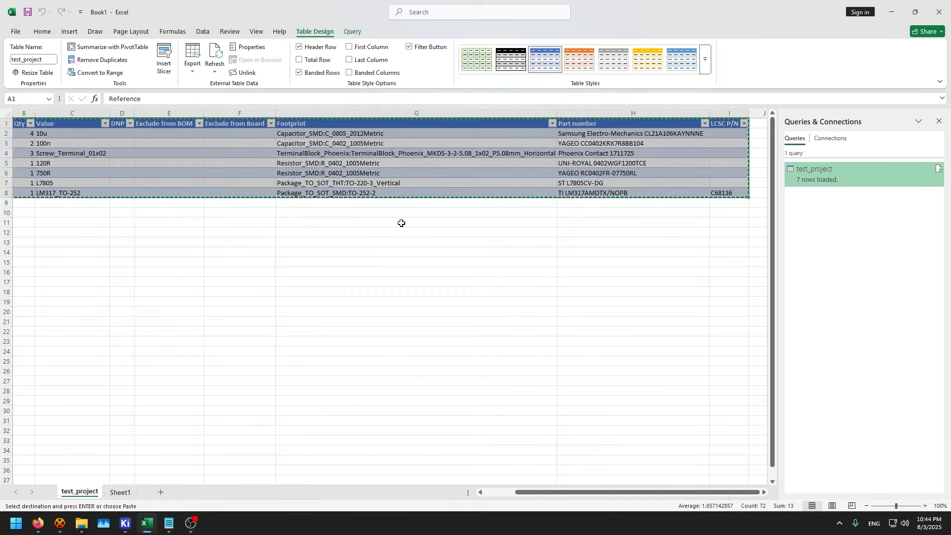
{"action": "left_click", "coordinate": [120, 492]}
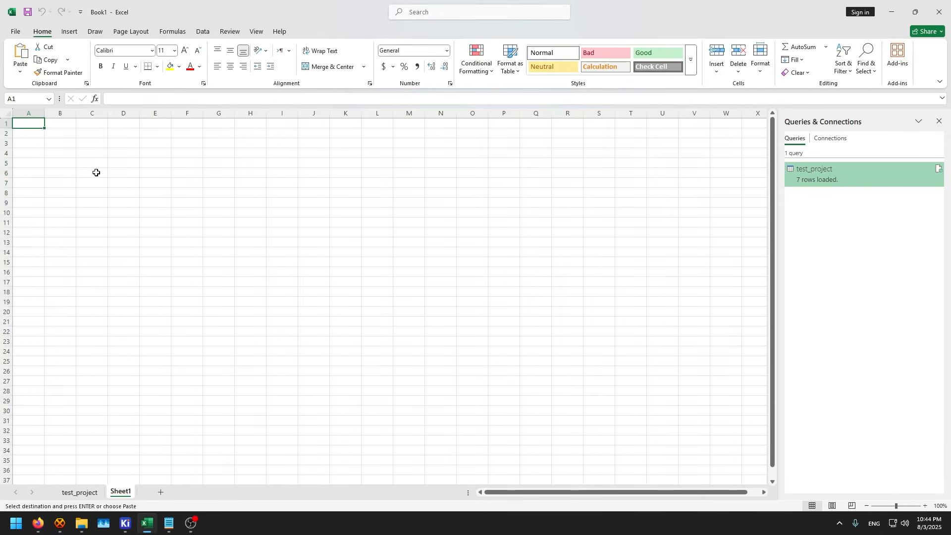
{"action": "right_click", "coordinate": [30, 126]}
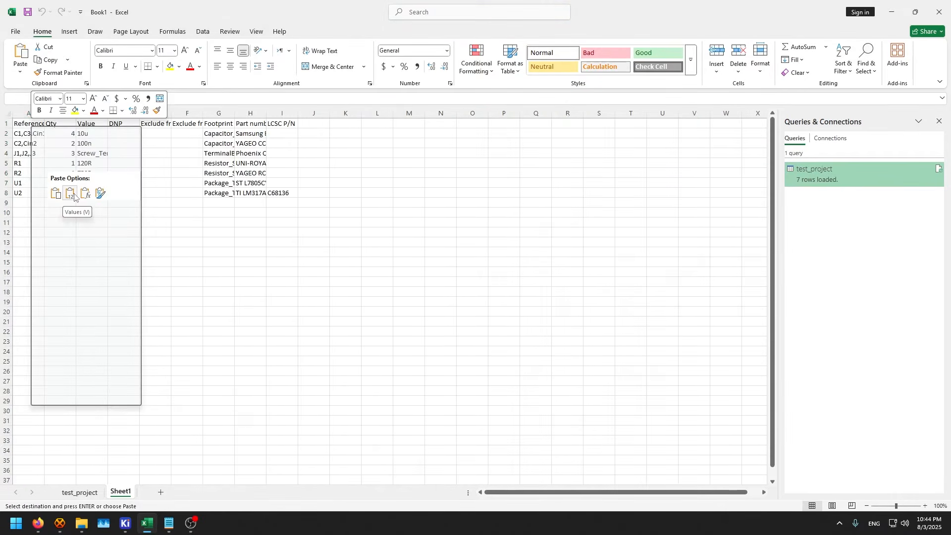
{"action": "left_click", "coordinate": [72, 194]}
{"action": "left_click", "coordinate": [939, 122]}
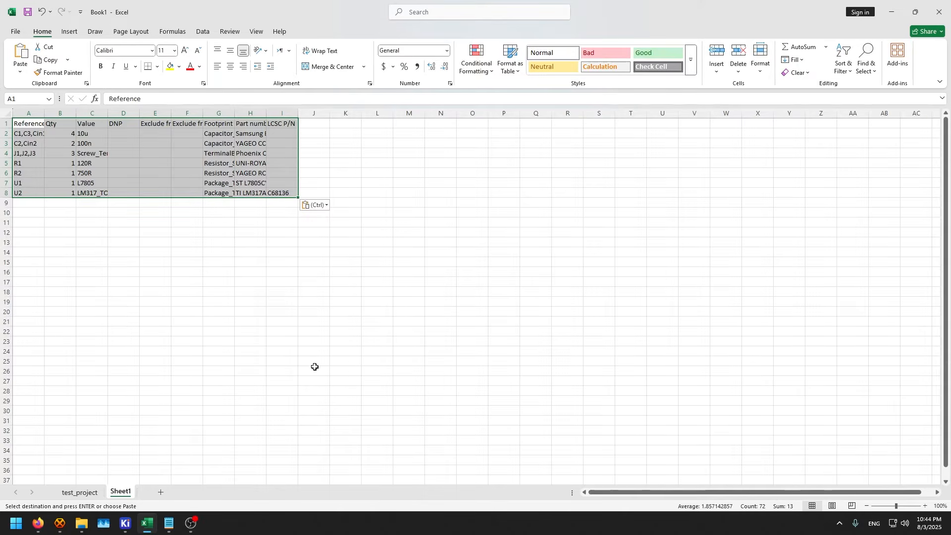
Delete the imported test_project sheet from the workbook
{"action": "left_click", "coordinate": [87, 492]}
{"action": "right_click", "coordinate": [104, 470]}
{"action": "right_click", "coordinate": [82, 492]}
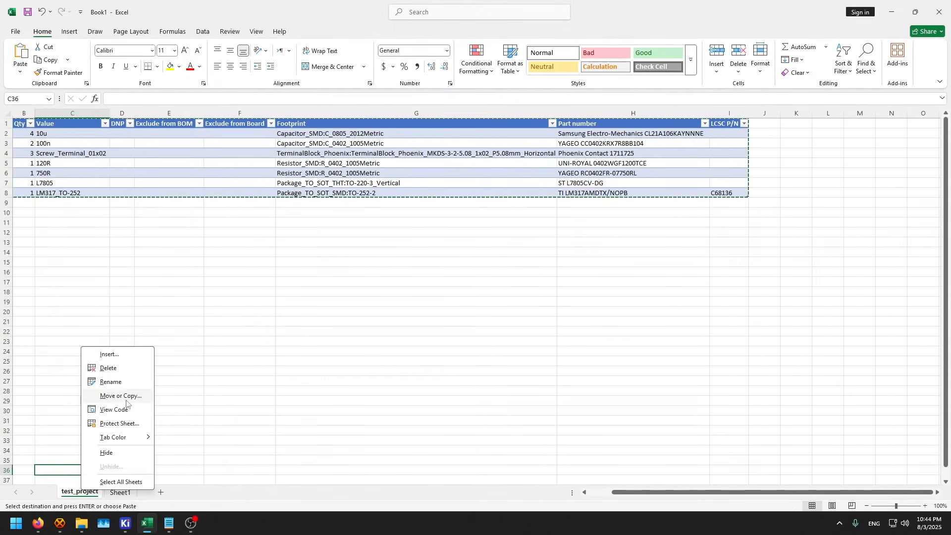
{"action": "left_click", "coordinate": [132, 367]}
{"action": "left_click", "coordinate": [456, 287]}
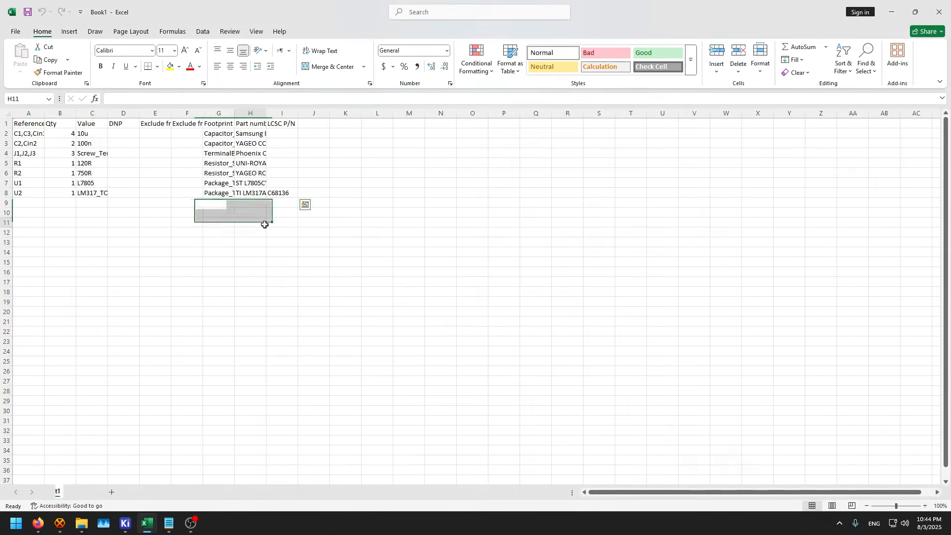
Save the workbook as final BOM, in Excel Workbook format, in the test_project folder
{"action": "key", "text": "ctrl+s"}
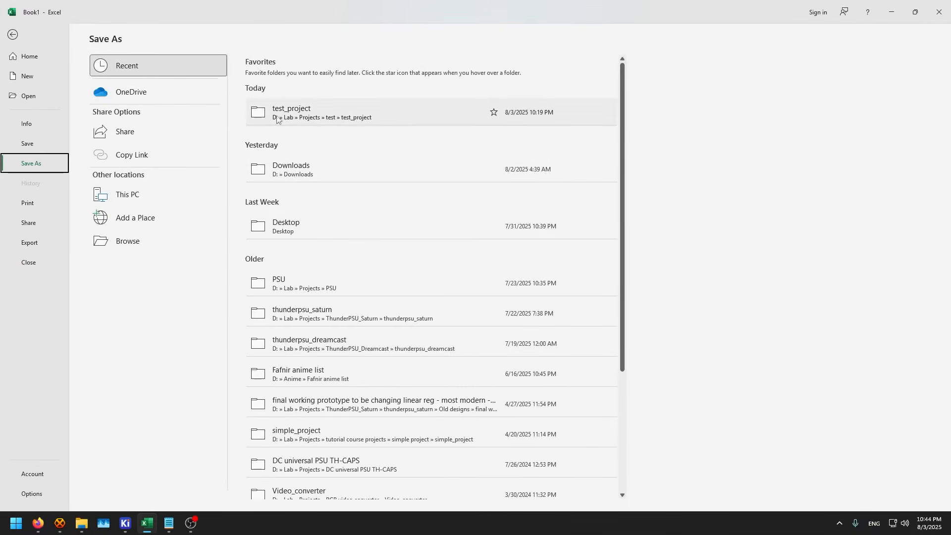
{"action": "left_click", "coordinate": [274, 114]}
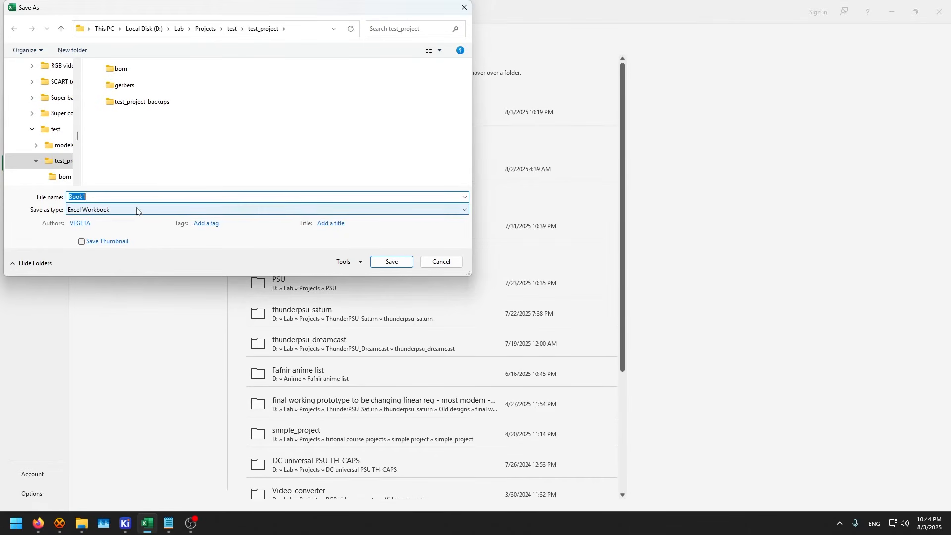
{"action": "type", "text": "final BOM"}
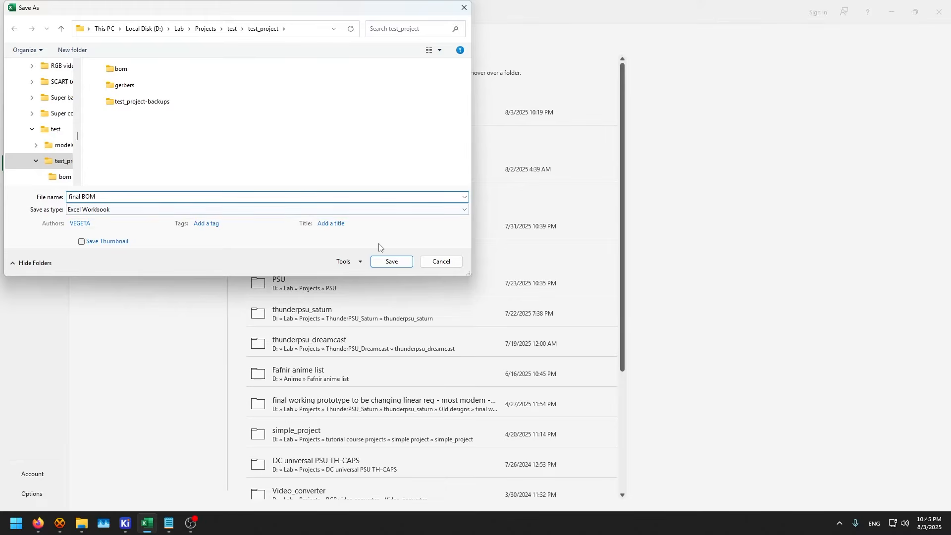
{"action": "left_click", "coordinate": [382, 261]}
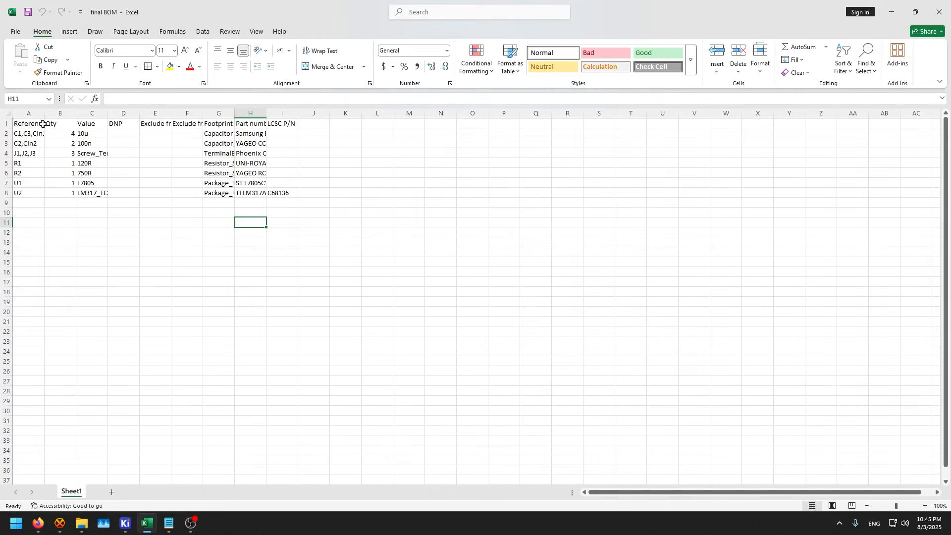
Fit the widths of the Reference, Qty, Footprint and Part number columns to their contents
{"action": "double_click", "coordinate": [47, 110]}
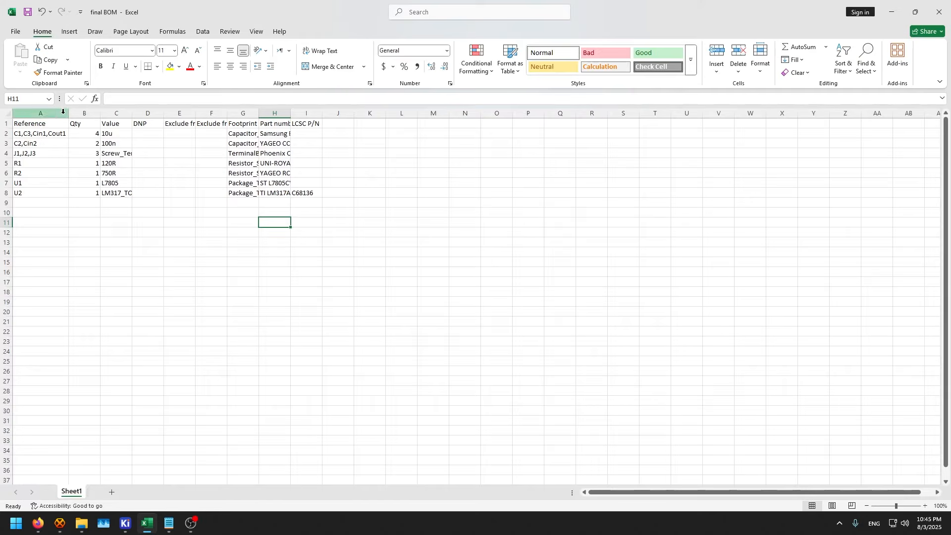
{"action": "double_click", "coordinate": [100, 115]}
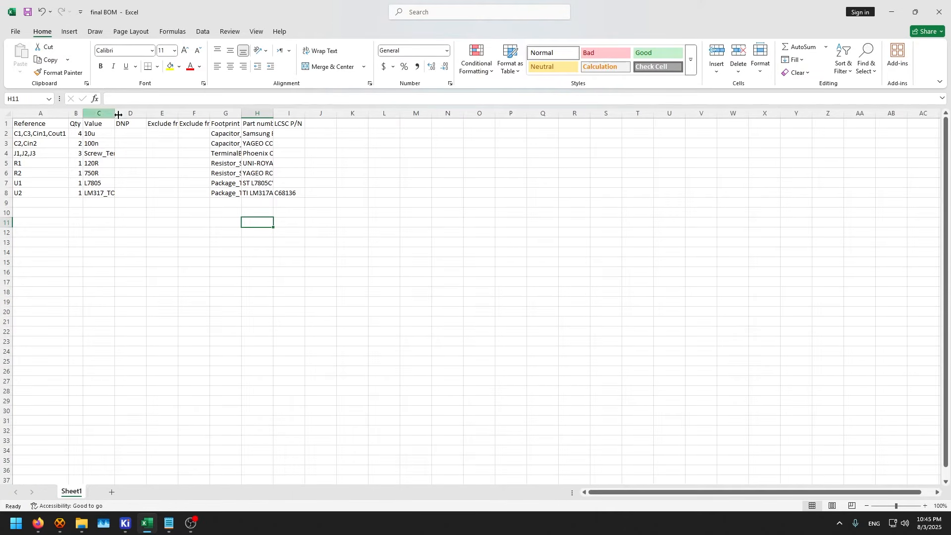
{"action": "double_click", "coordinate": [241, 115]}
{"action": "left_click", "coordinate": [403, 114]}
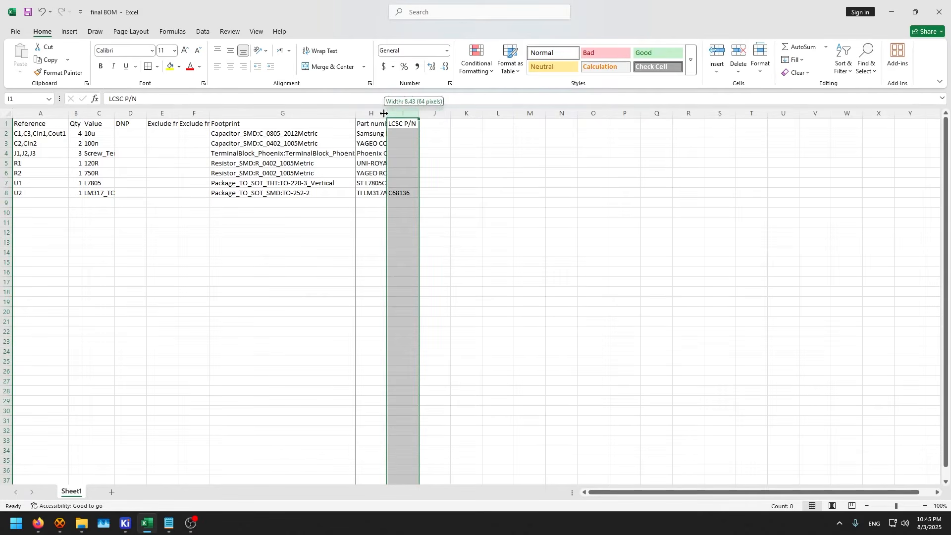
{"action": "double_click", "coordinate": [387, 114]}
{"action": "left_click_drag", "start_coordinate": [527, 118], "coordinate": [622, 116]}
{"action": "double_click", "coordinate": [355, 113]}
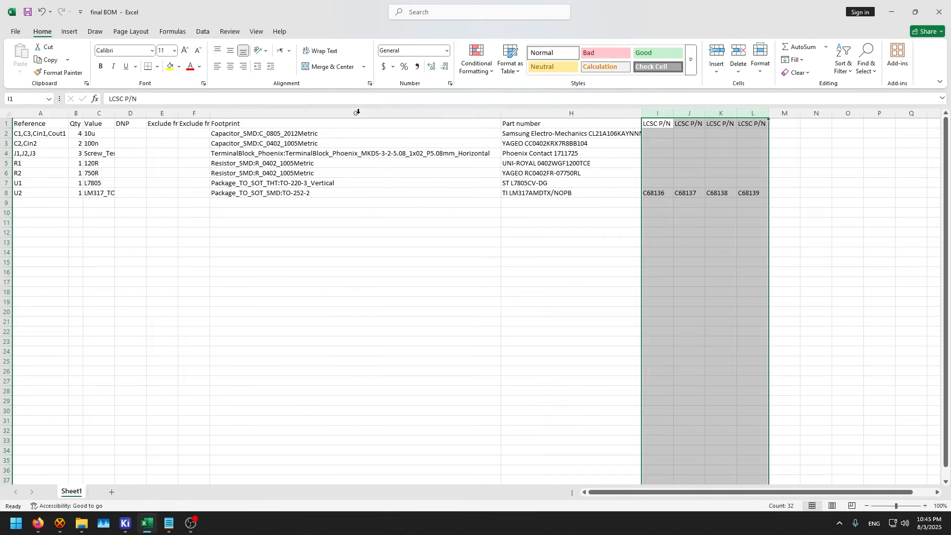
Delete the Exclude from BOM, Exclude from Board and DNP columns from the BOM sheet
{"action": "double_click", "coordinate": [180, 111]}
{"action": "right_click", "coordinate": [188, 109]}
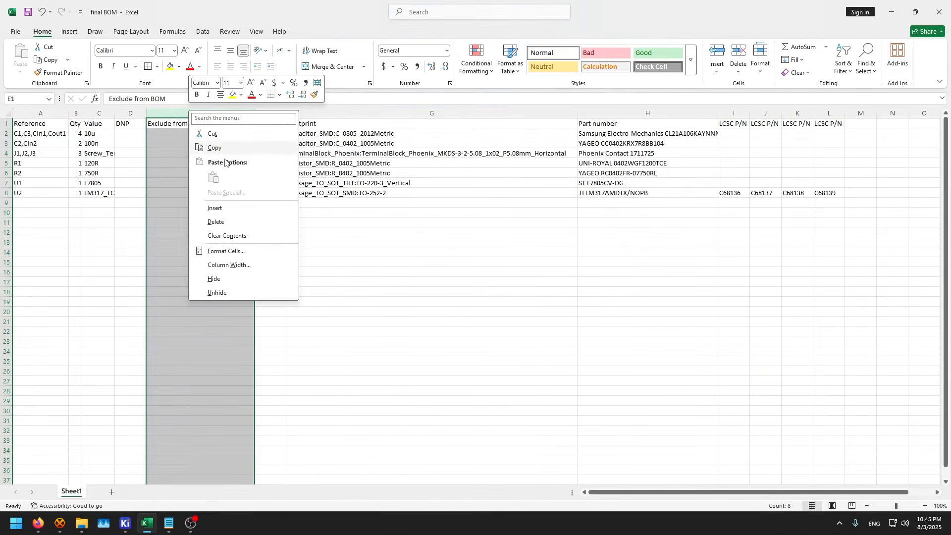
{"action": "left_click", "coordinate": [224, 221]}
{"action": "right_click", "coordinate": [167, 113]}
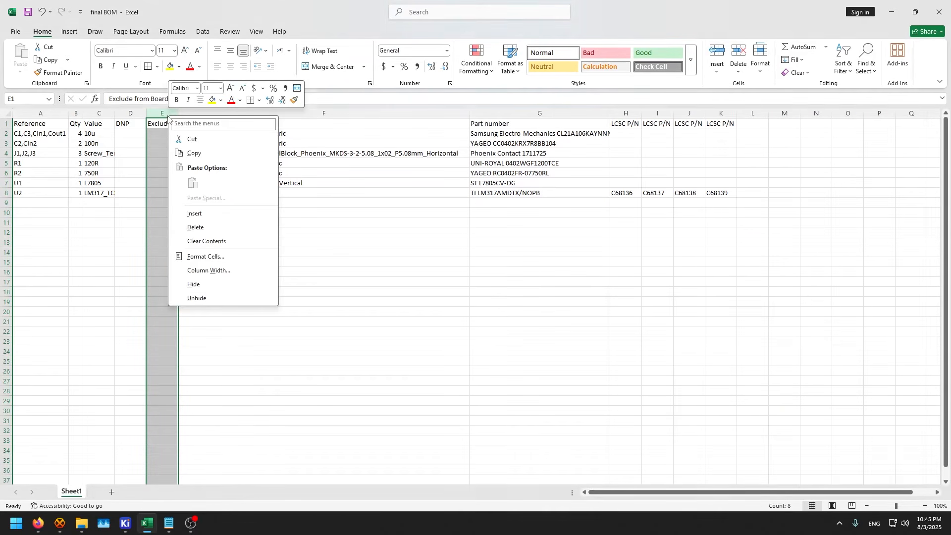
{"action": "left_click", "coordinate": [217, 224]}
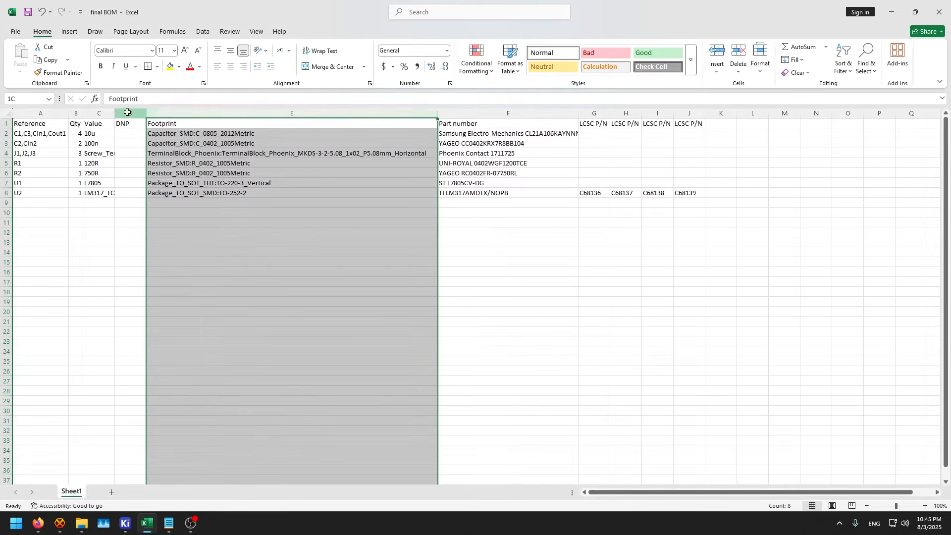
{"action": "right_click", "coordinate": [128, 113]}
{"action": "left_click", "coordinate": [168, 225]}
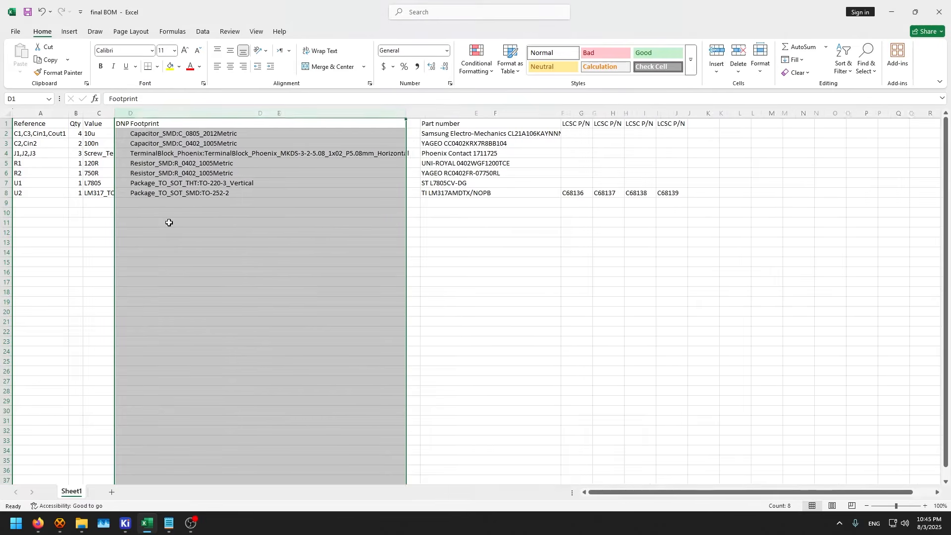
{"action": "left_click", "coordinate": [360, 191]}
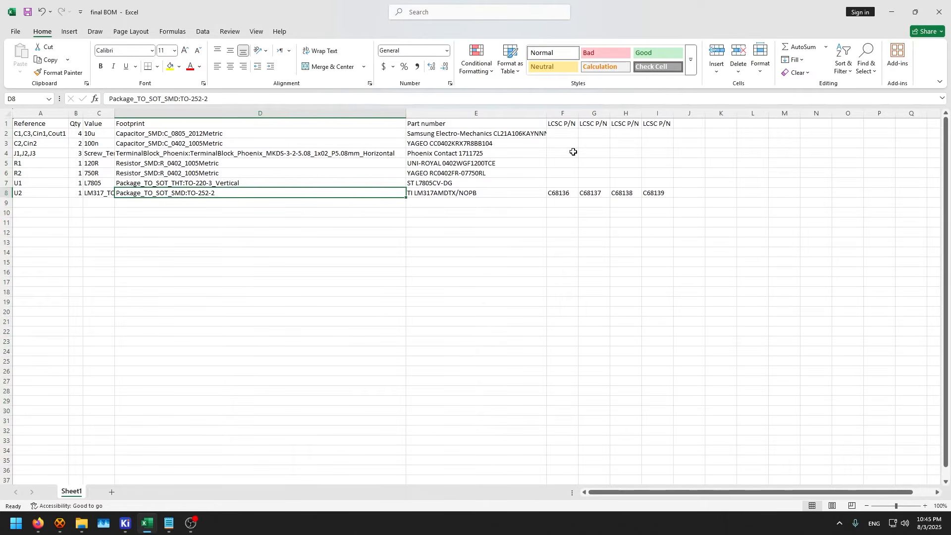
Delete columns G through J to remove the duplicate LCSC P/N columns, keeping the one in column F
{"action": "left_click_drag", "start_coordinate": [594, 113], "coordinate": [689, 113]}
{"action": "right_click", "coordinate": [689, 112]}
{"action": "left_click", "coordinate": [727, 222]}
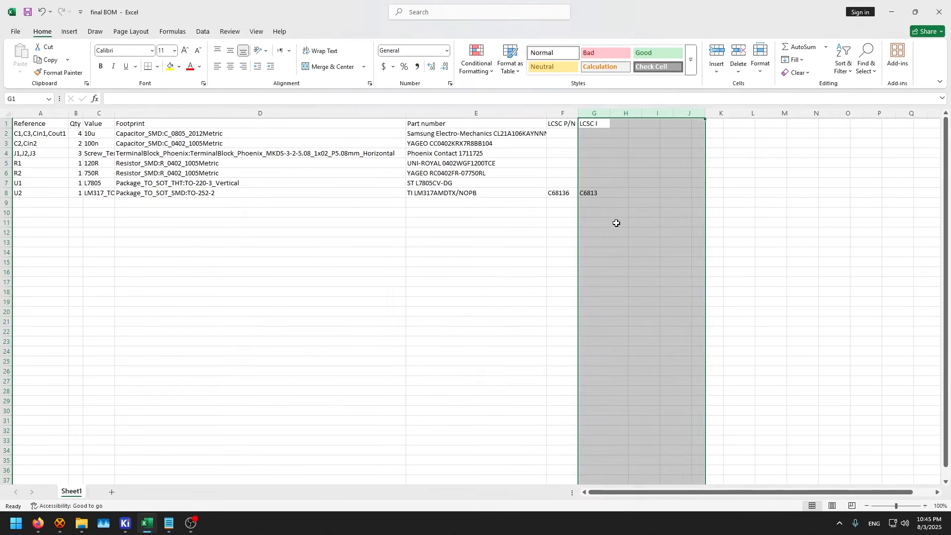
Centre the contents of A1:F18 both vertically and horizontally
{"action": "left_click_drag", "start_coordinate": [561, 124], "coordinate": [42, 292]}
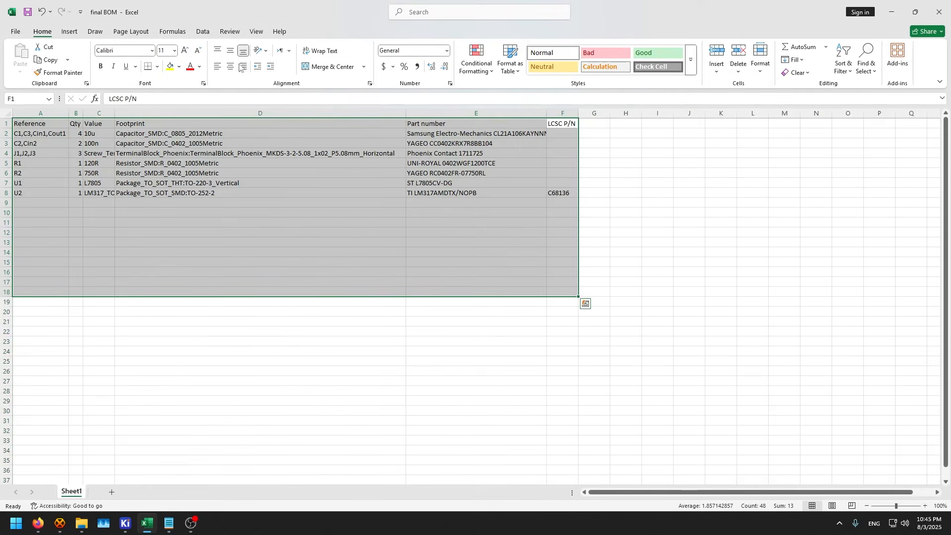
{"action": "left_click", "coordinate": [230, 50]}
{"action": "left_click", "coordinate": [230, 65]}
{"action": "left_click", "coordinate": [130, 144]}
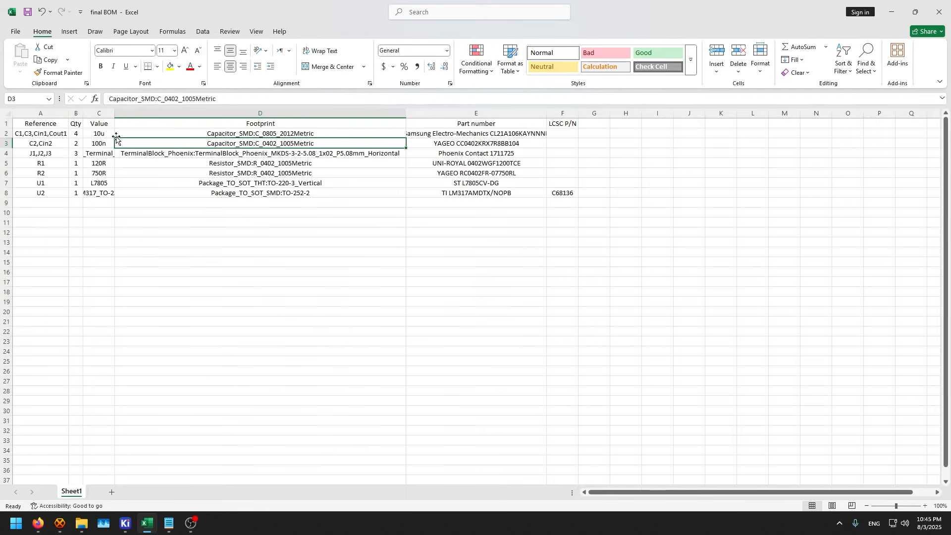
Fill the header cells A1:F1 with yellow and make their text bold
{"action": "left_click_drag", "start_coordinate": [59, 126], "coordinate": [568, 120]}
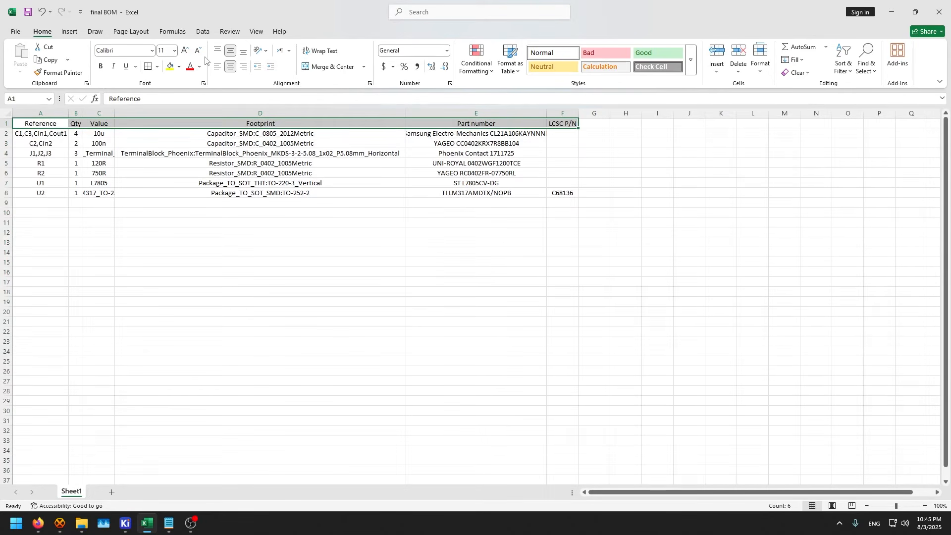
{"action": "left_click", "coordinate": [168, 66]}
{"action": "left_click", "coordinate": [100, 66]}
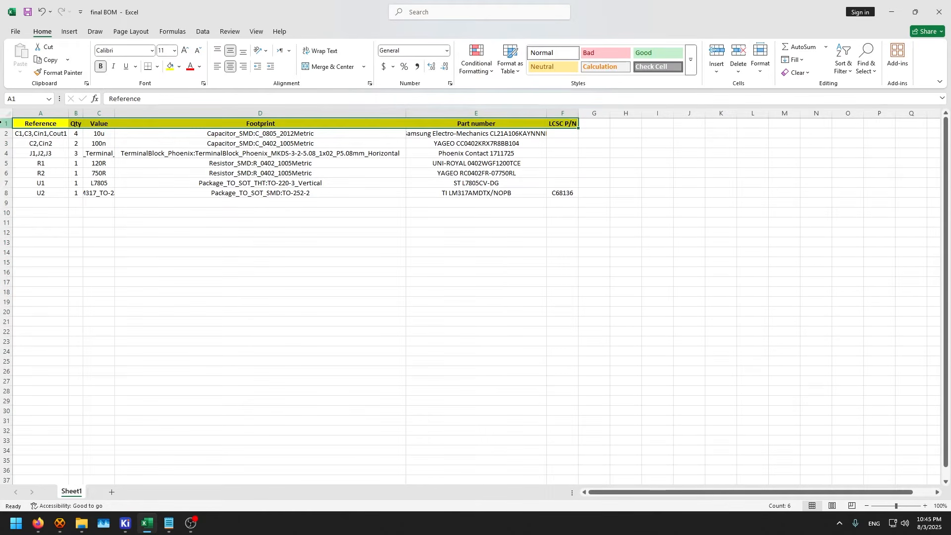
Apply all borders to the BOM table A1:F8 and make the header row slightly taller than the data rows
{"action": "left_click_drag", "start_coordinate": [3, 130], "coordinate": [564, 210]}
{"action": "left_click", "coordinate": [41, 172]}
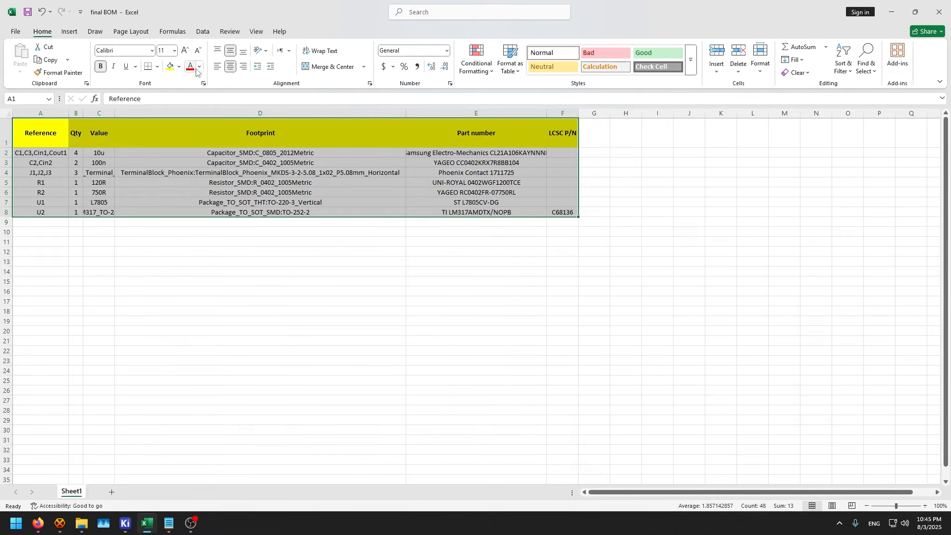
{"action": "left_click", "coordinate": [157, 69]}
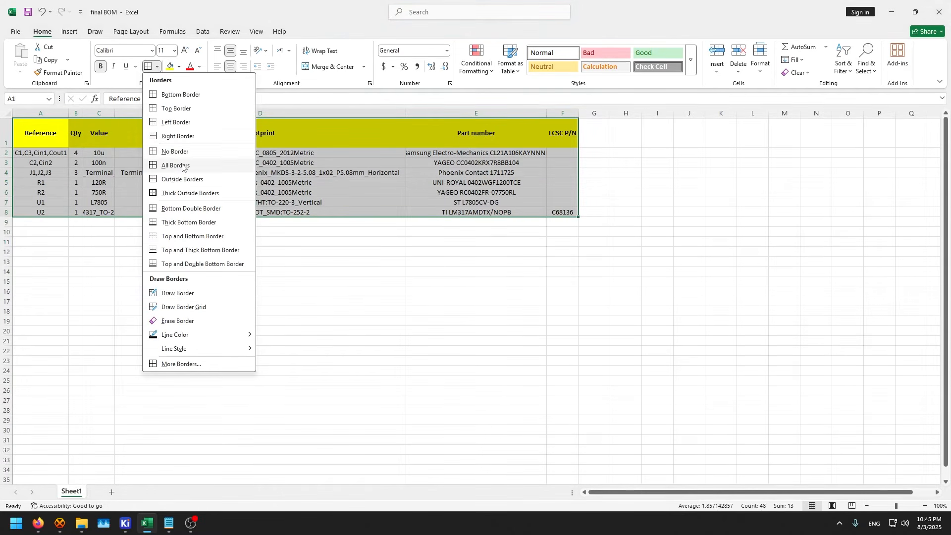
{"action": "left_click", "coordinate": [208, 166]}
{"action": "mouse_move", "coordinate": [2, 147]}
{"action": "left_mouse_down"}
{"action": "mouse_move", "coordinate": [3, 156]}
{"action": "mouse_move", "coordinate": [3, 134]}
{"action": "left_mouse_up"}
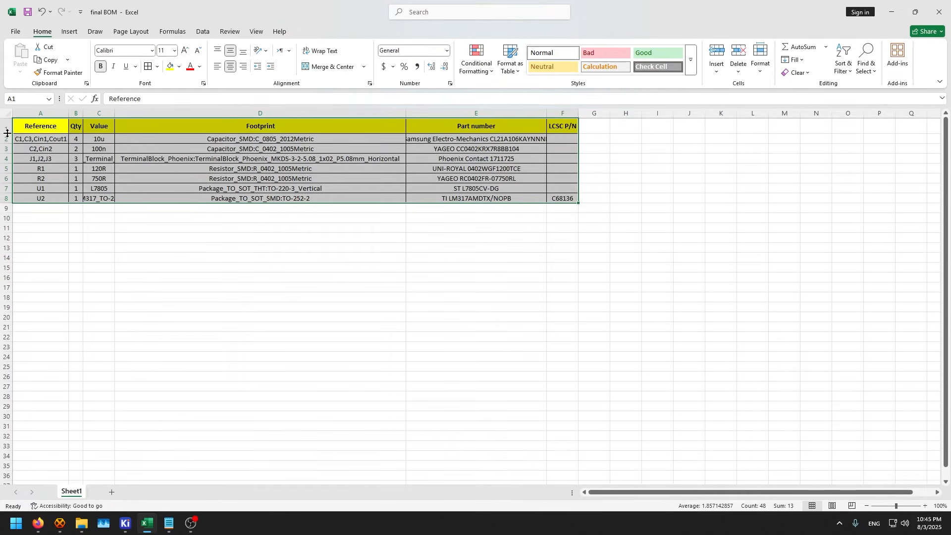
{"action": "left_click", "coordinate": [148, 225]}
Widen the Qty and Value columns so that their entries fit
{"action": "left_click", "coordinate": [38, 139]}
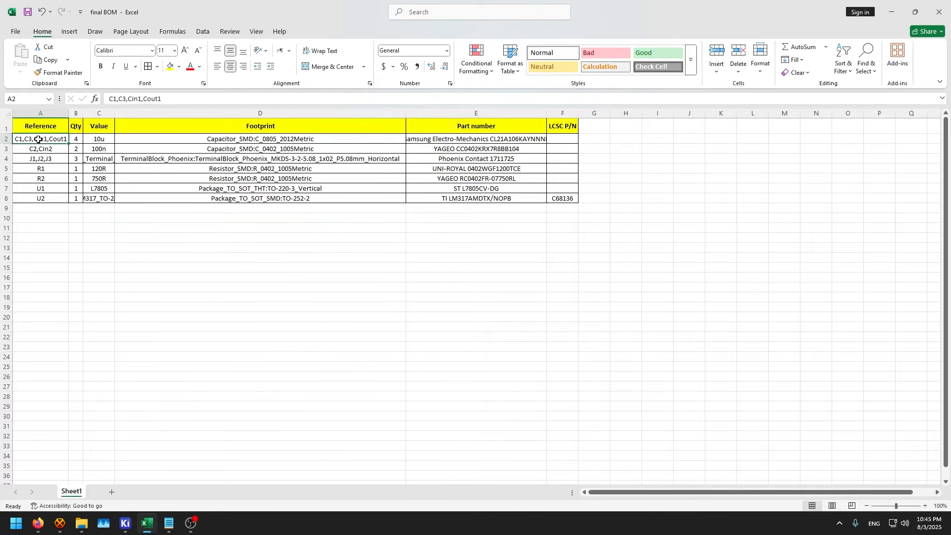
{"action": "left_click", "coordinate": [48, 149]}
{"action": "left_click", "coordinate": [43, 159]}
{"action": "left_click", "coordinate": [43, 179]}
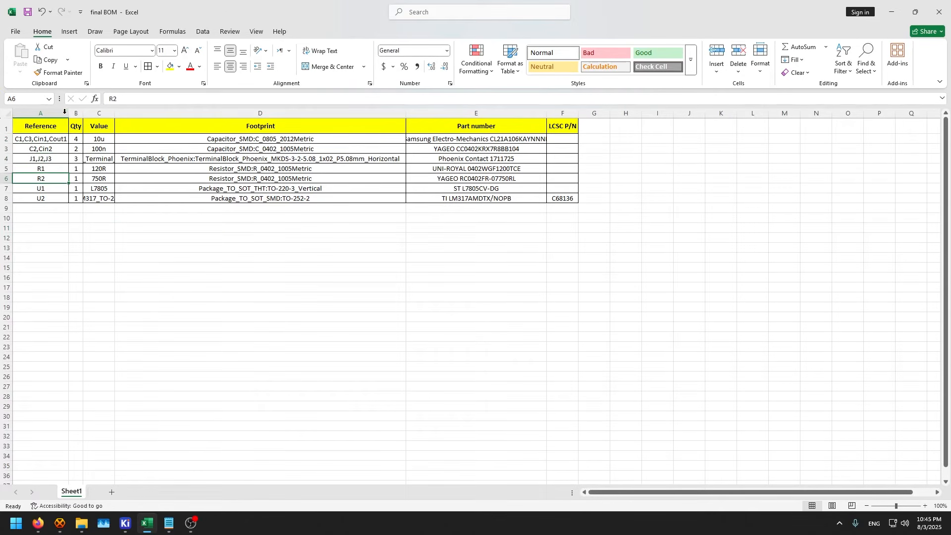
{"action": "left_click_drag", "start_coordinate": [82, 112], "coordinate": [188, 113]}
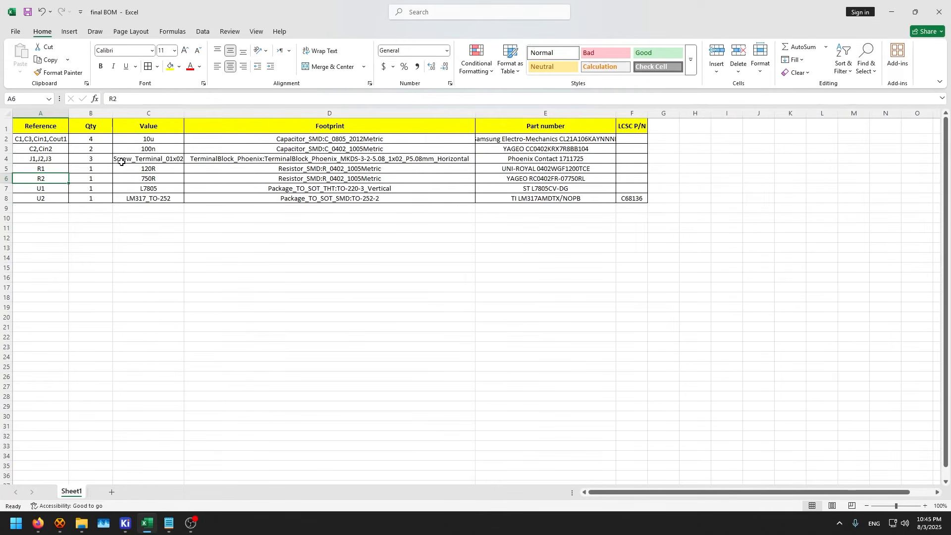
Clear the Value cell of the J1,J2,J3 screw terminal row
{"action": "left_click", "coordinate": [140, 157]}
{"action": "key", "text": "Delete"}
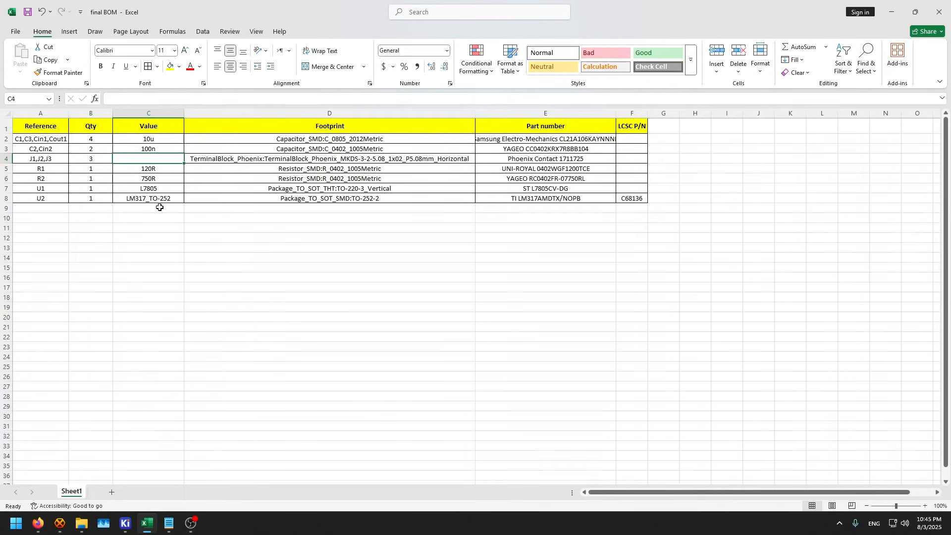
{"action": "left_click", "coordinate": [168, 227]}
{"action": "left_click", "coordinate": [167, 190]}
{"action": "left_click", "coordinate": [239, 203]}
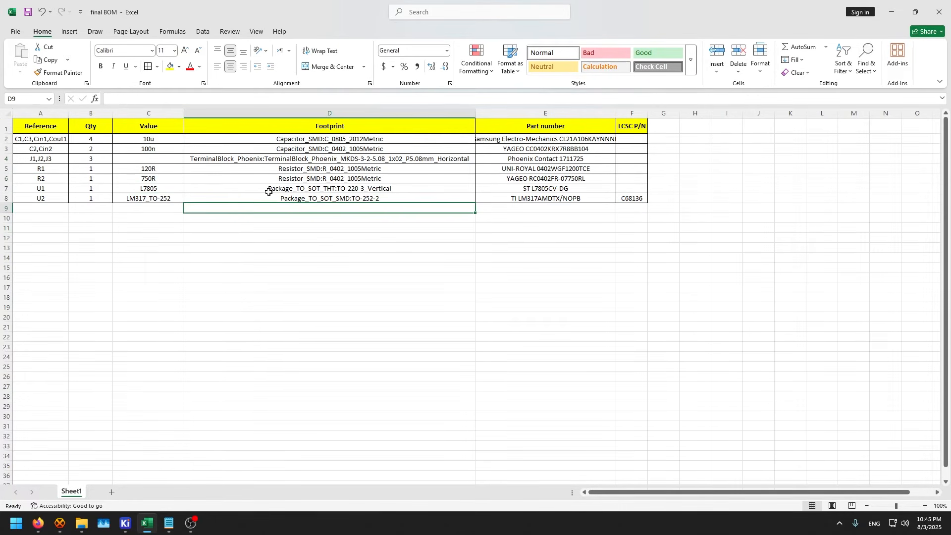
Fit the Part number column to its contents and widen the LCSC P/N column
{"action": "left_click", "coordinate": [271, 191]}
{"action": "double_click", "coordinate": [617, 116]}
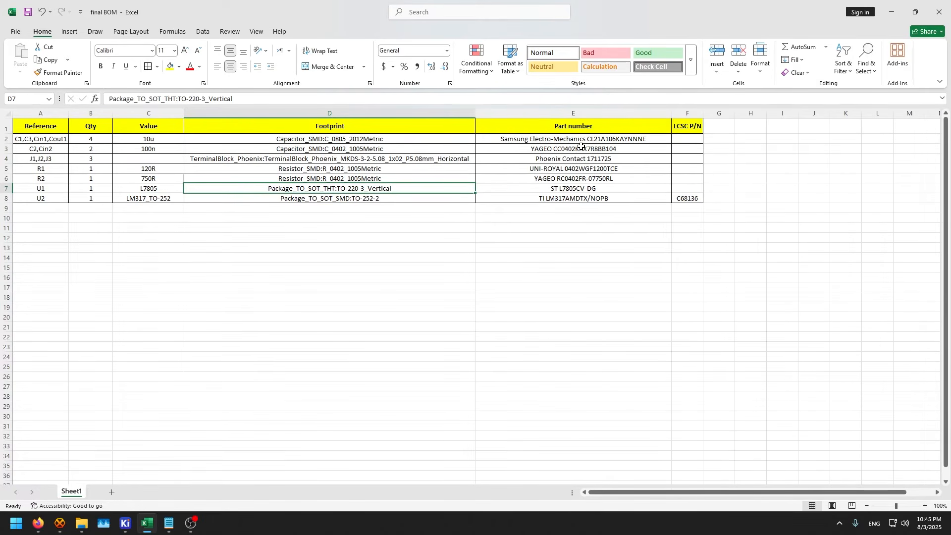
{"action": "left_click", "coordinate": [696, 126]}
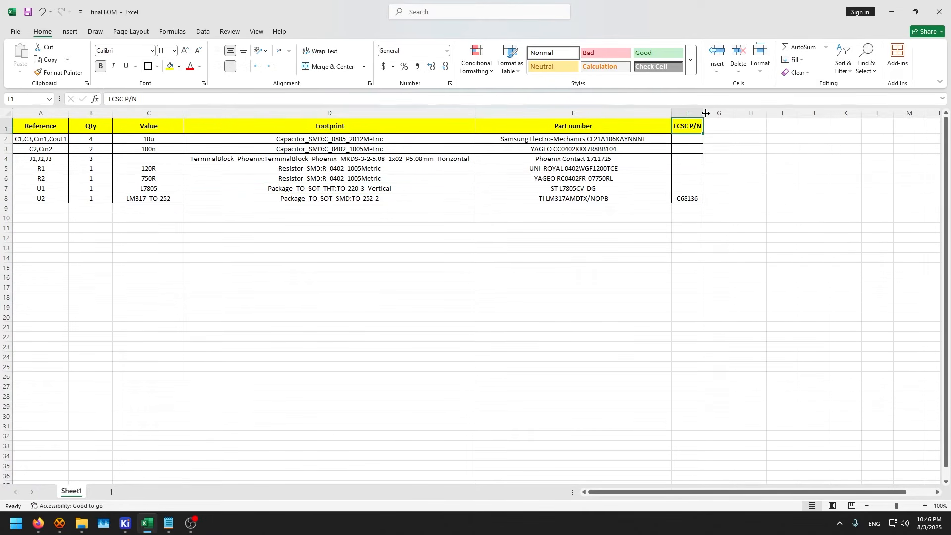
{"action": "left_click_drag", "start_coordinate": [705, 114], "coordinate": [760, 114]}
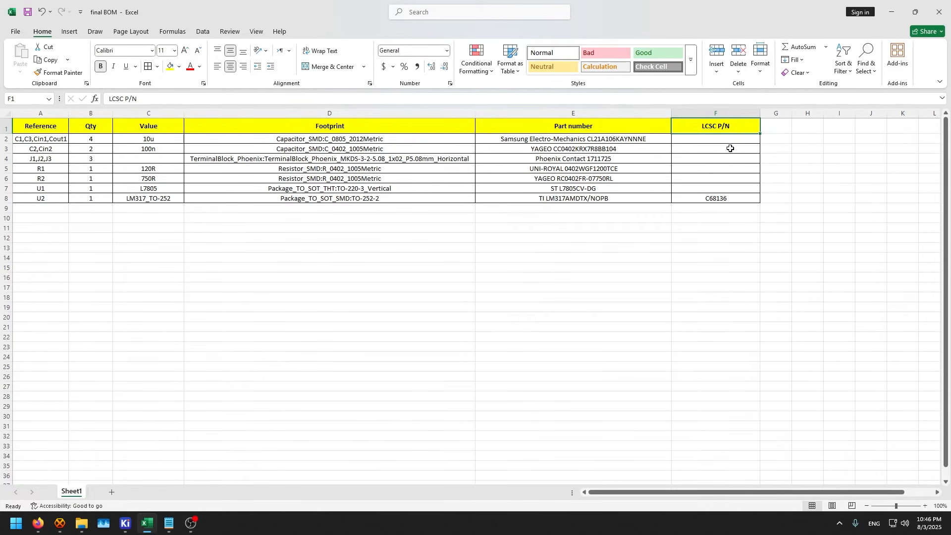
{"action": "left_click", "coordinate": [731, 148]}
{"action": "left_click", "coordinate": [737, 113]}
{"action": "left_click", "coordinate": [790, 125]}
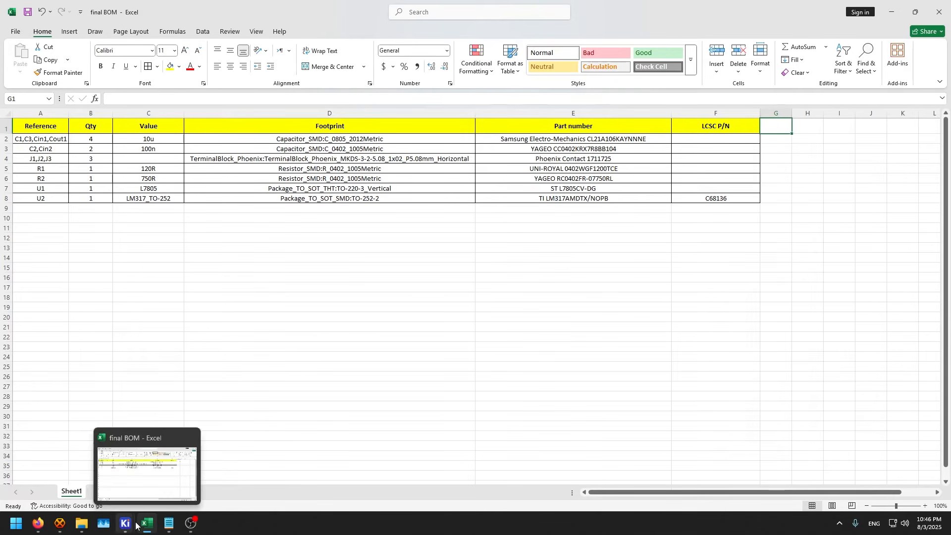
Switch to the KiCad project window and examine the Interactive Html Bom entry in the Plugin and Content Manager
{"action": "mouse_move", "coordinate": [125, 524]}
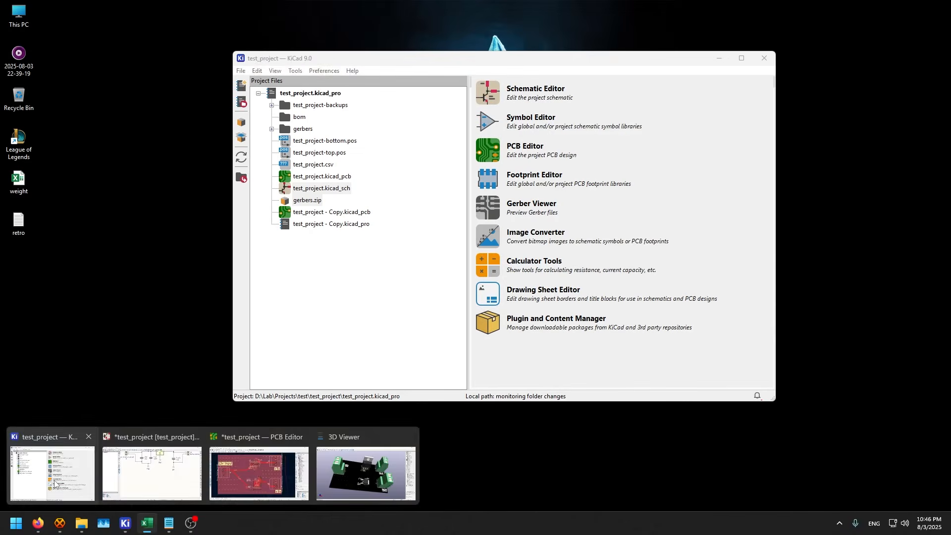
{"action": "left_click", "coordinate": [52, 473]}
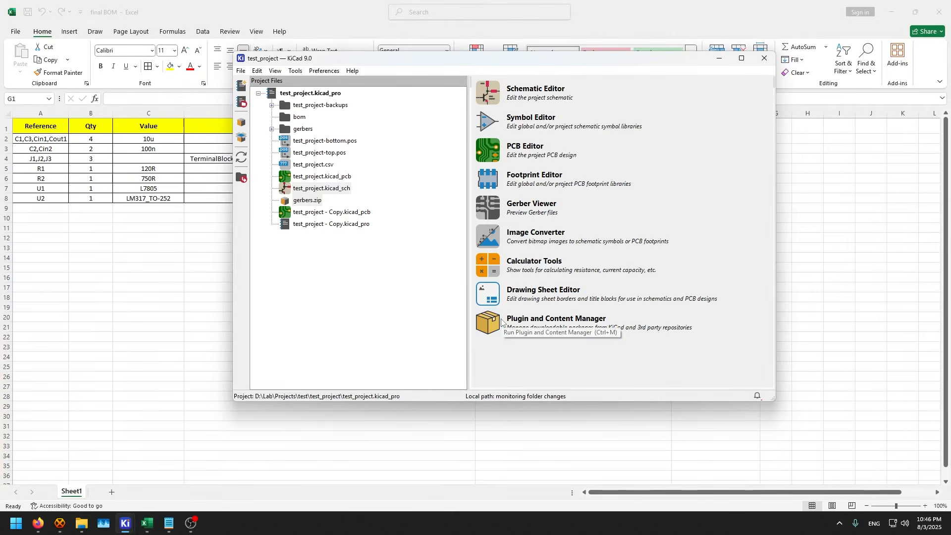
{"action": "left_click", "coordinate": [556, 320]}
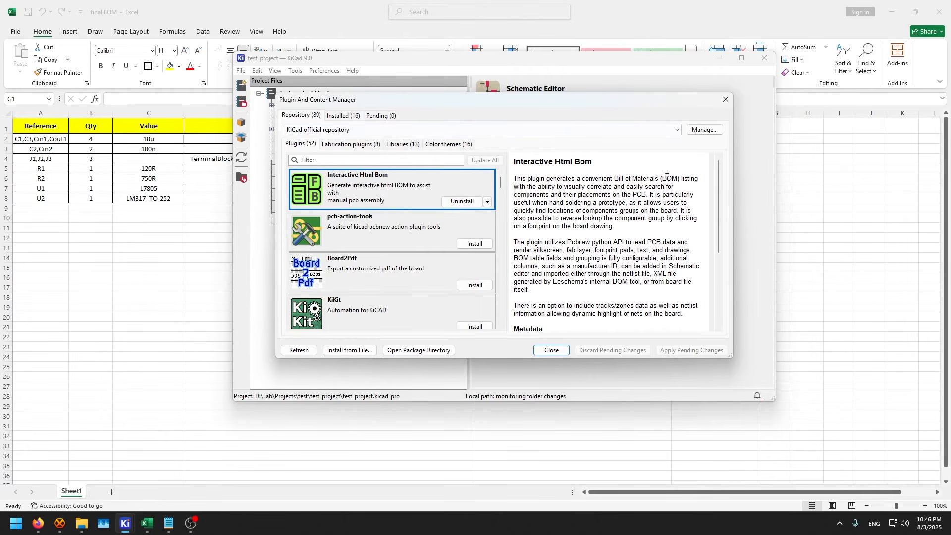
{"action": "left_click", "coordinate": [725, 99]}
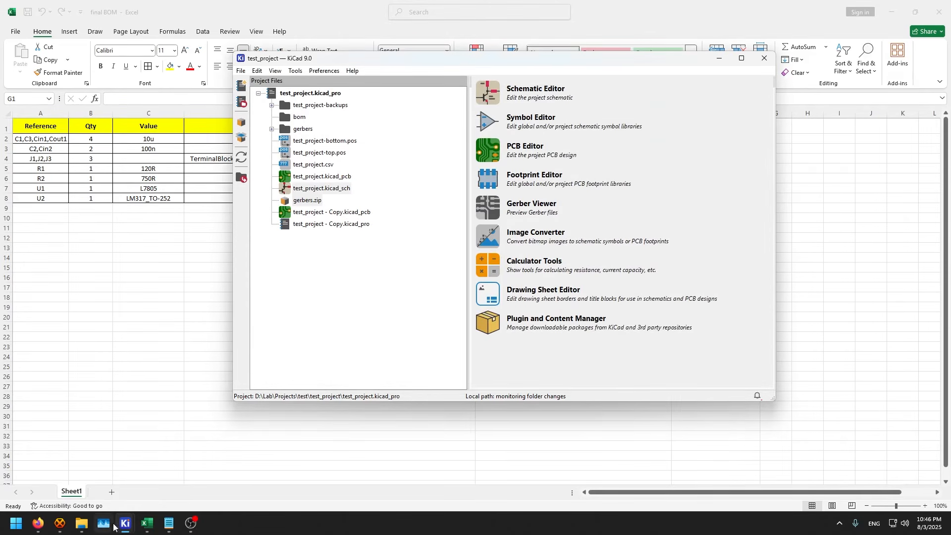
Switch to the PCB Editor, open the InteractiveHtmlBom plugin and review its general, HTML default and field settings
{"action": "mouse_move", "coordinate": [128, 531]}
{"action": "left_click", "coordinate": [367, 463]}
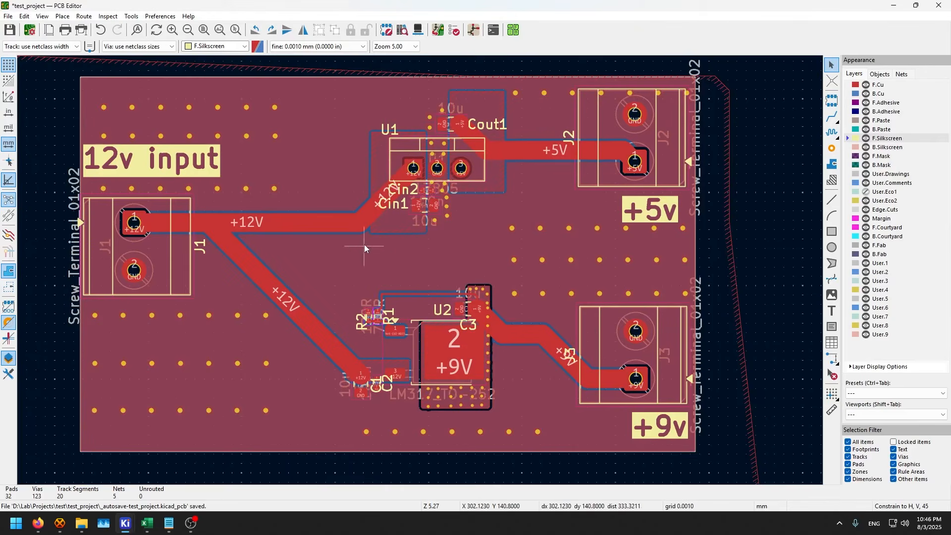
{"action": "left_click", "coordinate": [519, 31]}
{"action": "left_click_drag", "start_coordinate": [436, 151], "coordinate": [206, 85]}
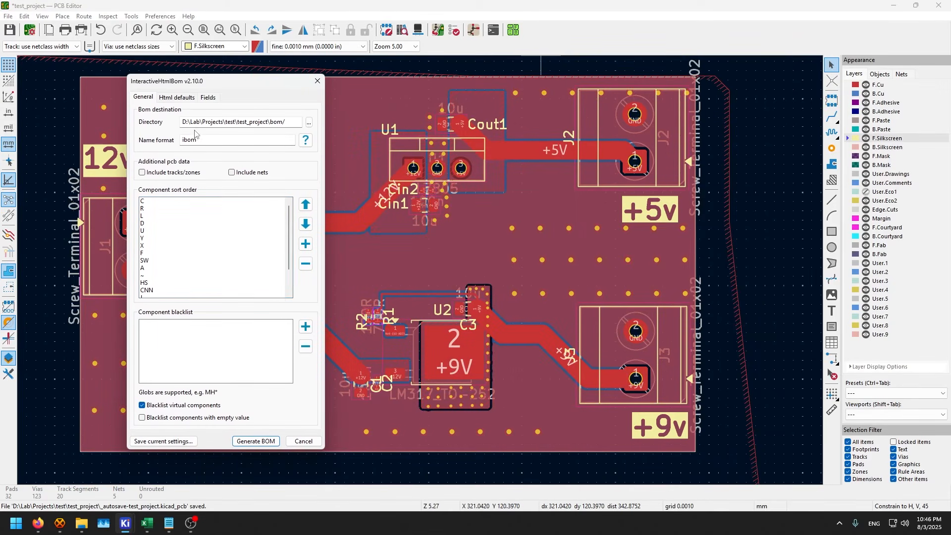
{"action": "left_click", "coordinate": [181, 97]}
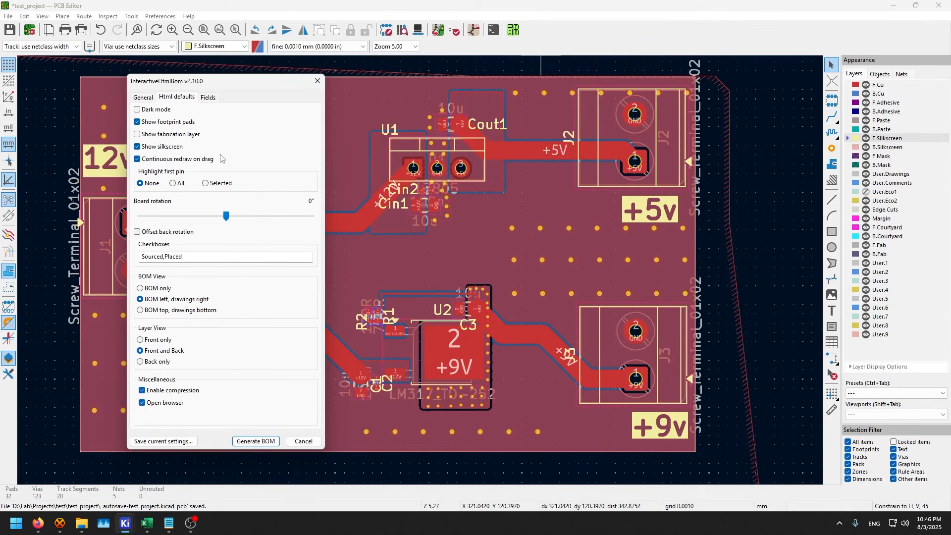
{"action": "left_click", "coordinate": [207, 99]}
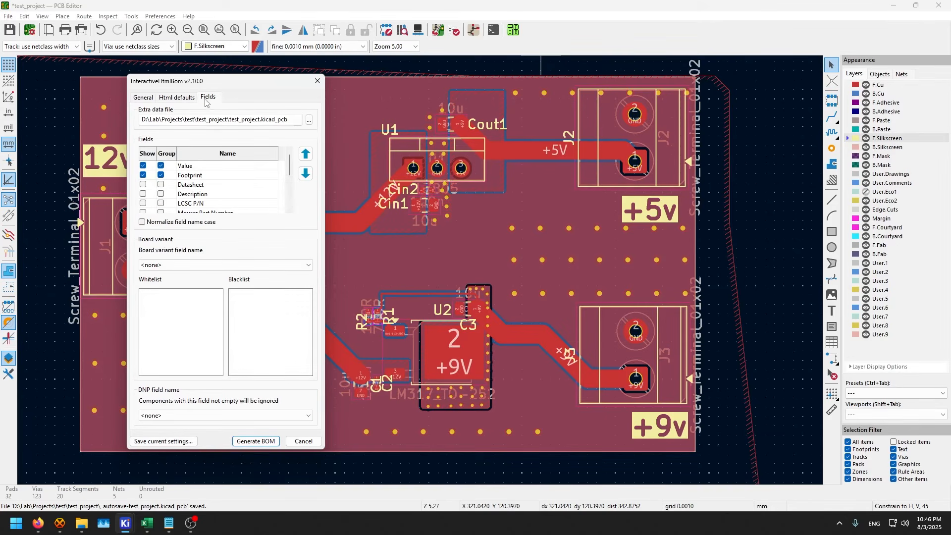
Show and group by the LCSC P/N, Part number and Reference fields, and generate the interactive HTML BOM
{"action": "left_click", "coordinate": [161, 203]}
{"action": "scroll", "coordinate": [168, 206], "scroll_direction": "down", "scroll_amount": 2}
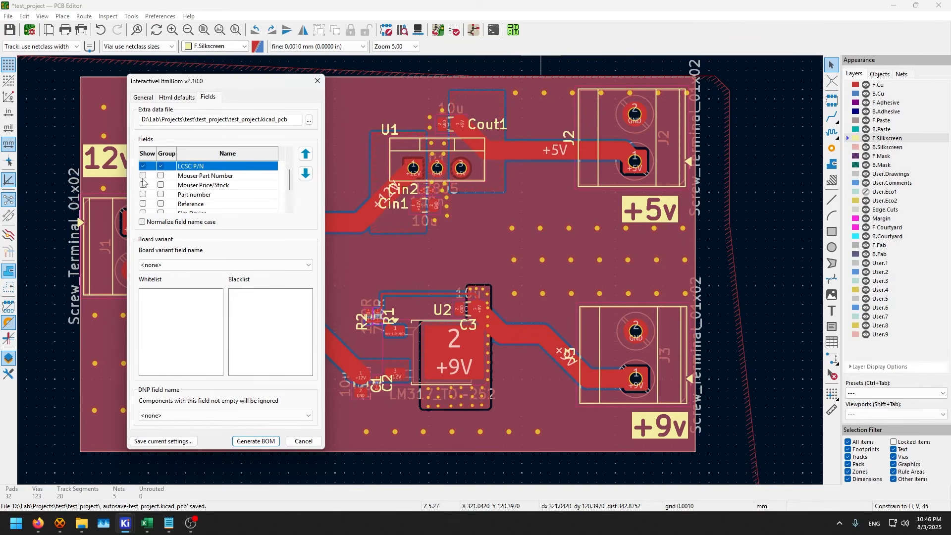
{"action": "left_click", "coordinate": [163, 197]}
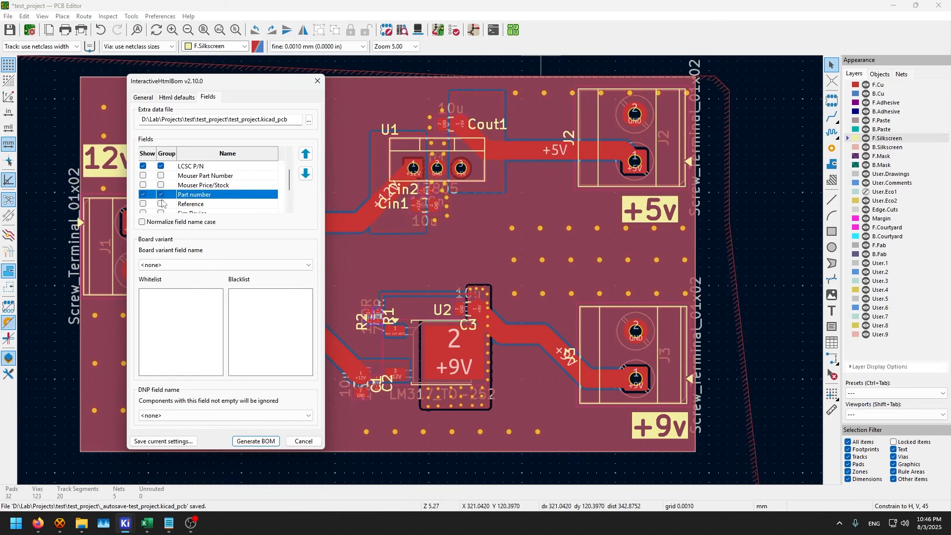
{"action": "left_click", "coordinate": [161, 204]}
{"action": "scroll", "coordinate": [161, 203], "scroll_direction": "down", "scroll_amount": 2}
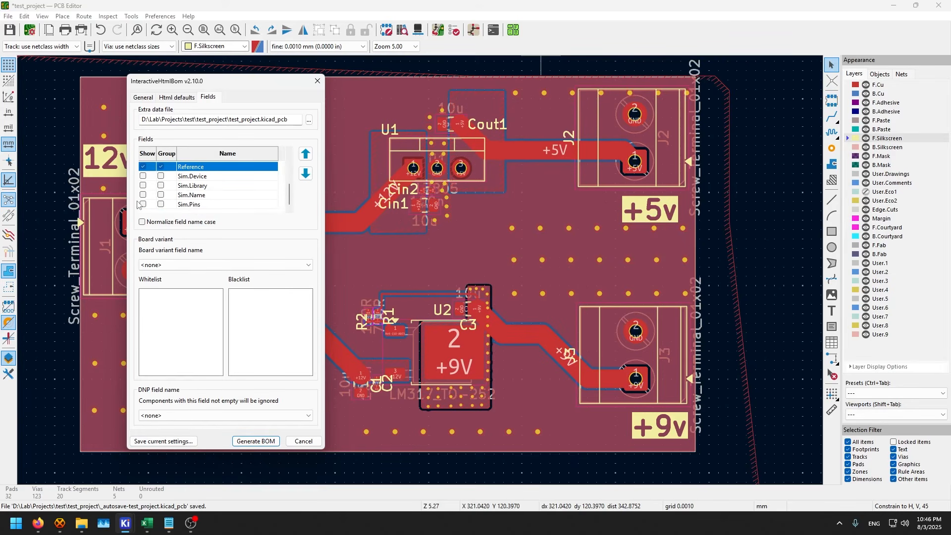
{"action": "scroll", "coordinate": [176, 204], "scroll_direction": "up", "scroll_amount": 4}
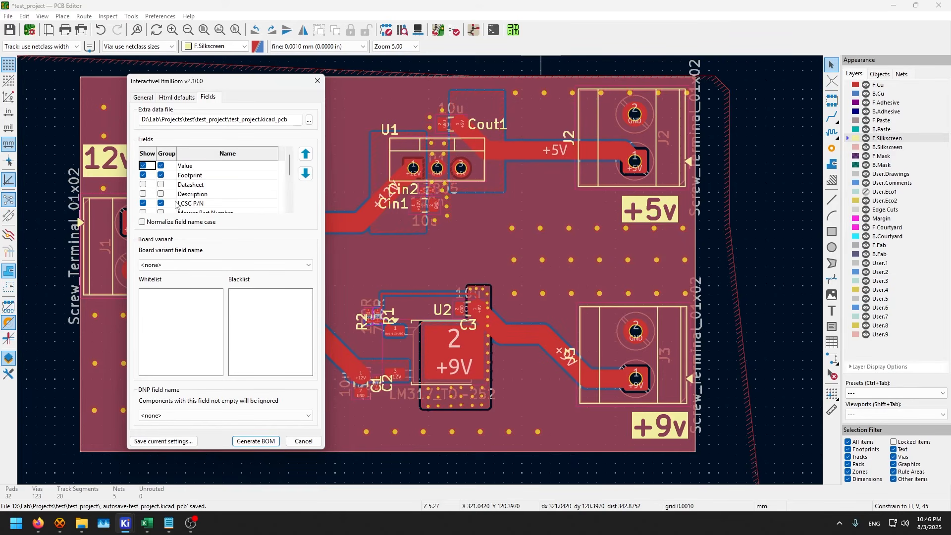
{"action": "left_click", "coordinate": [255, 441]}
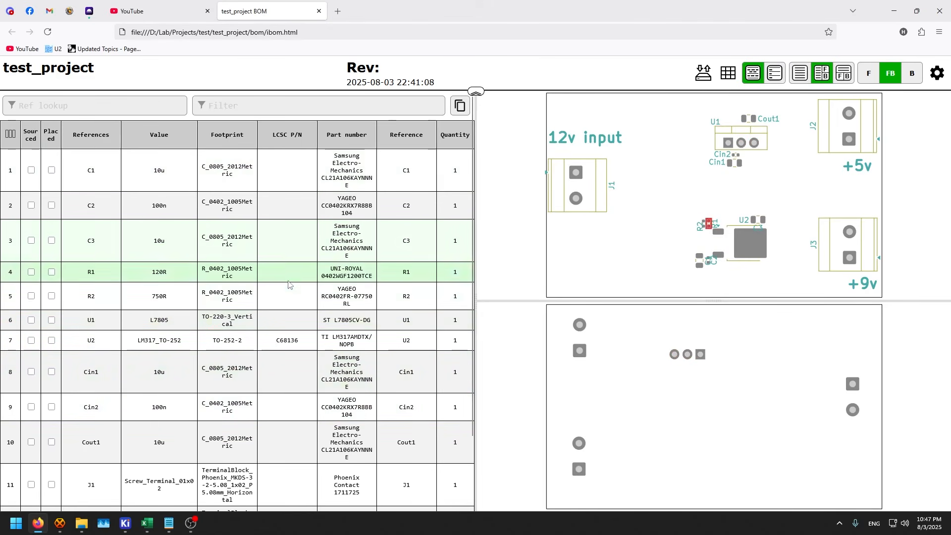
Look through the interactive BOM's parts table and switch it to the ungrouped mode
{"action": "scroll", "coordinate": [307, 348], "scroll_direction": "down", "scroll_amount": 3}
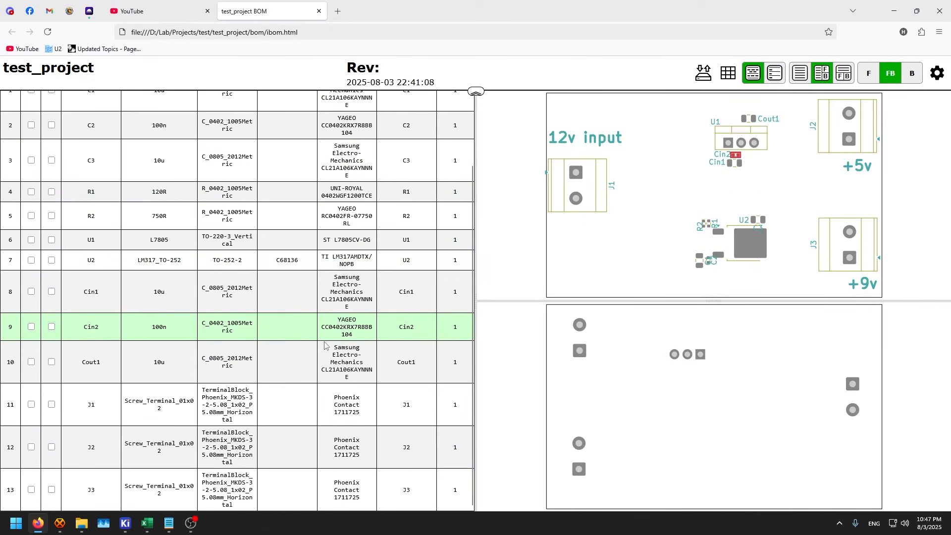
{"action": "scroll", "coordinate": [312, 330], "scroll_direction": "up", "scroll_amount": 3}
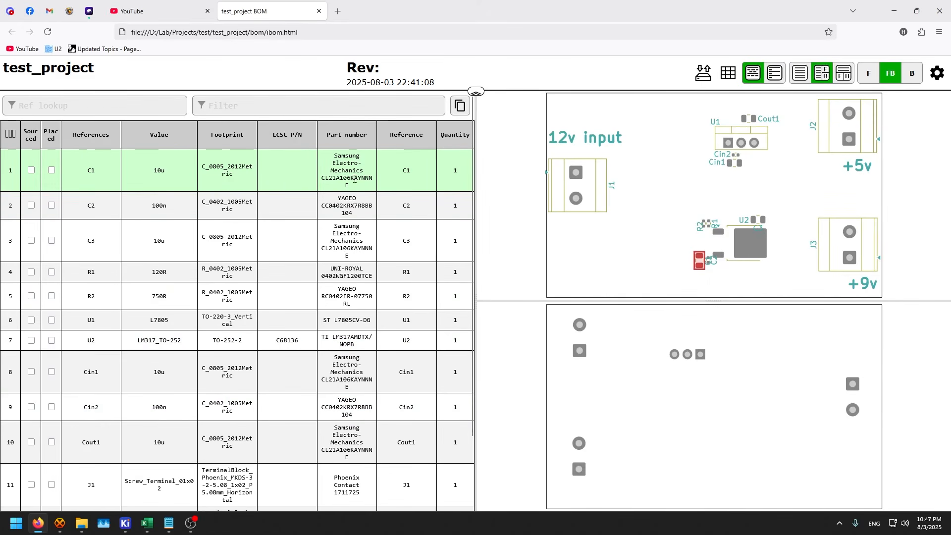
{"action": "left_click", "coordinate": [773, 73]}
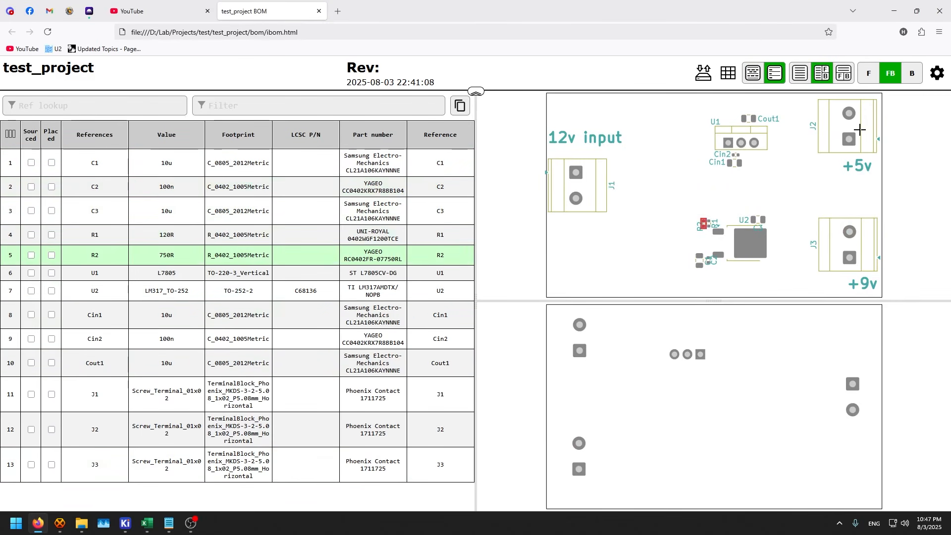
Examine the board drawing with only the front side, only the back side, and both sides shown
{"action": "left_click", "coordinate": [872, 74]}
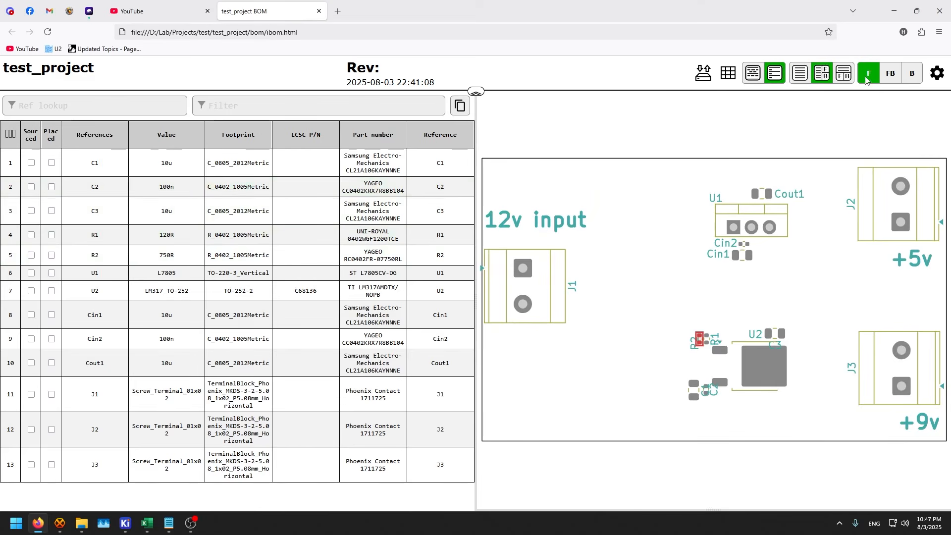
{"action": "left_click", "coordinate": [908, 79]}
{"action": "left_click", "coordinate": [887, 78]}
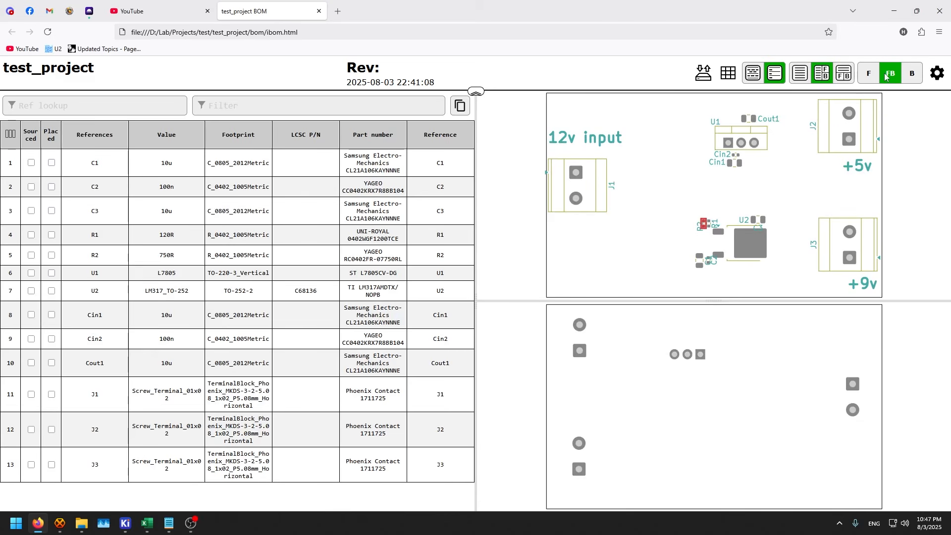
Compare the BOM-only, side-by-side and stacked page layouts, ending with the BOM table beside the front and back drawings
{"action": "left_click", "coordinate": [800, 73]}
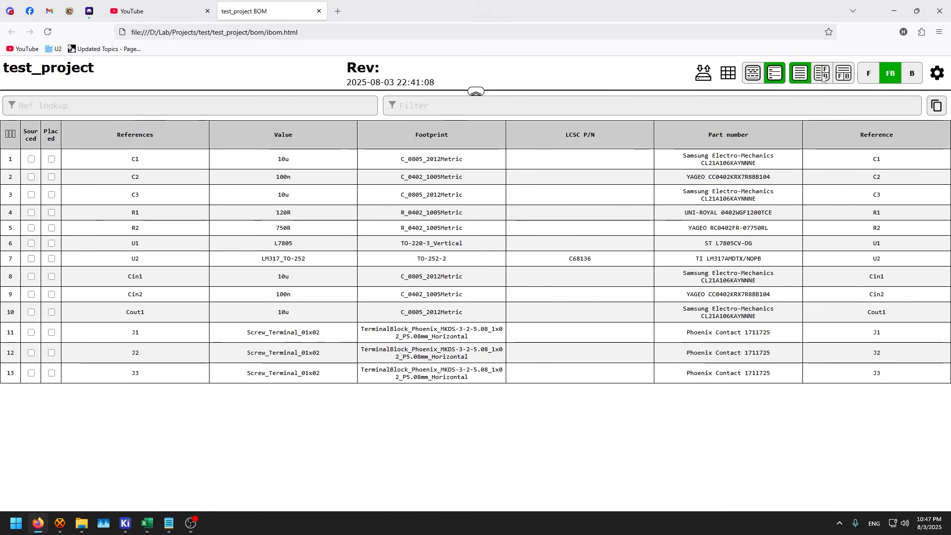
{"action": "left_click", "coordinate": [822, 77]}
{"action": "left_click", "coordinate": [843, 73]}
{"action": "left_click", "coordinate": [821, 73]}
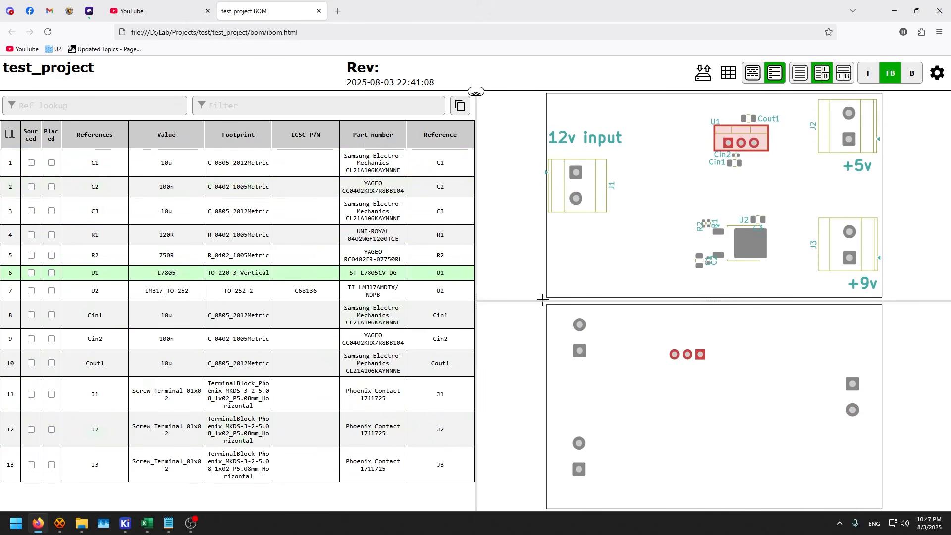
Locate the ibom file in the project's bom folder in File Explorer, and return to the browser's interactive BOM with its filter field active
{"action": "left_click", "coordinate": [82, 524]}
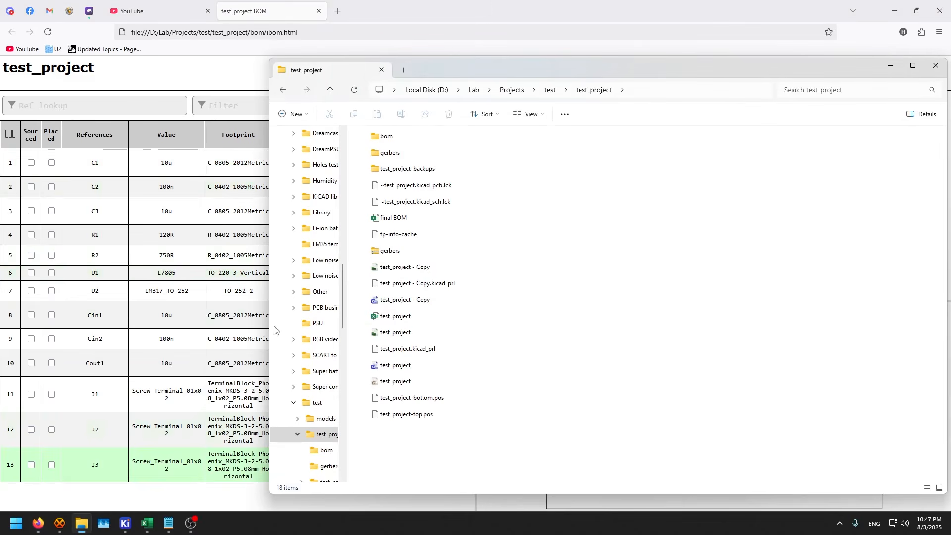
{"action": "double_click", "coordinate": [386, 136]}
{"action": "left_click", "coordinate": [376, 148]}
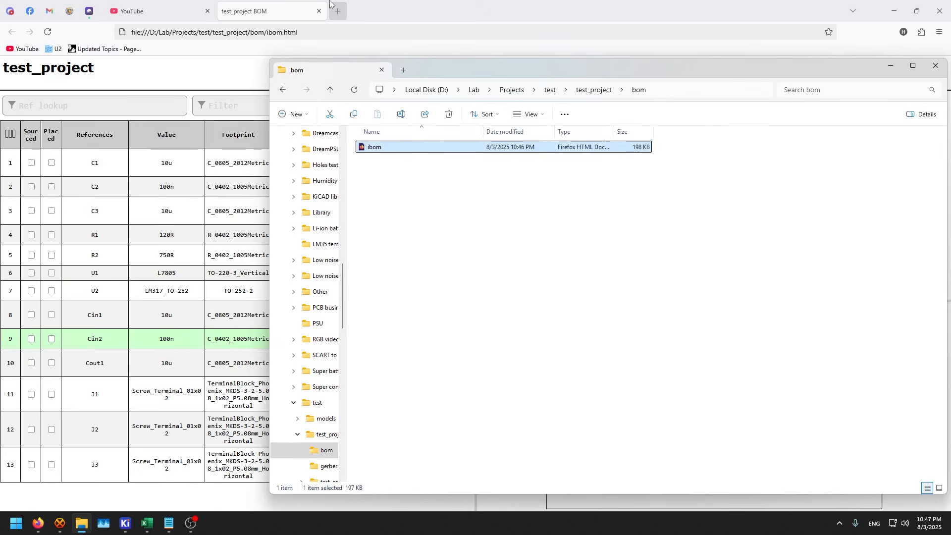
{"action": "left_click", "coordinate": [266, 3]}
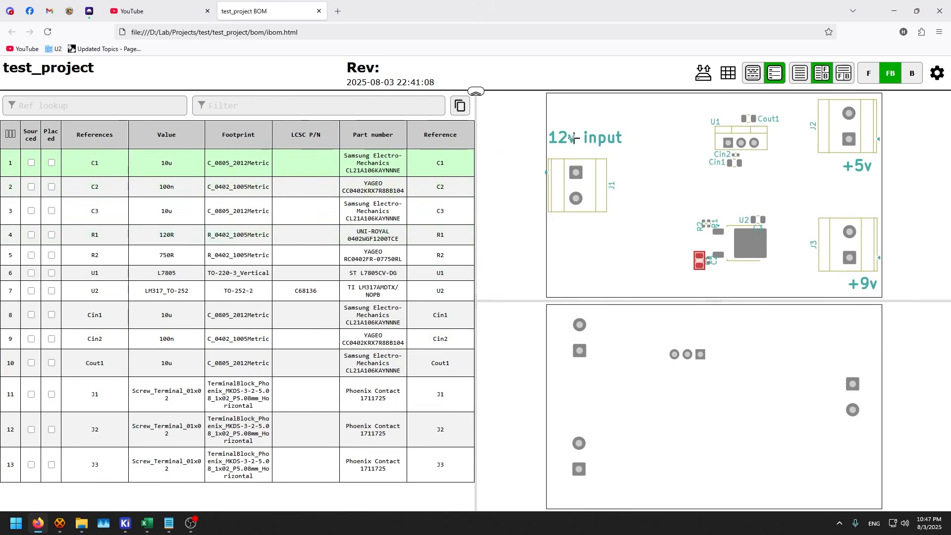
{"action": "left_click", "coordinate": [228, 105]}
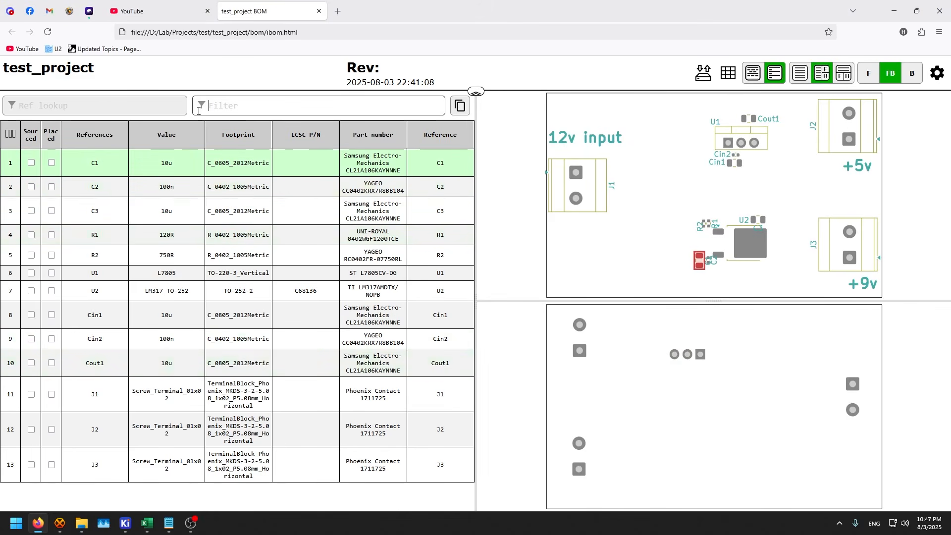